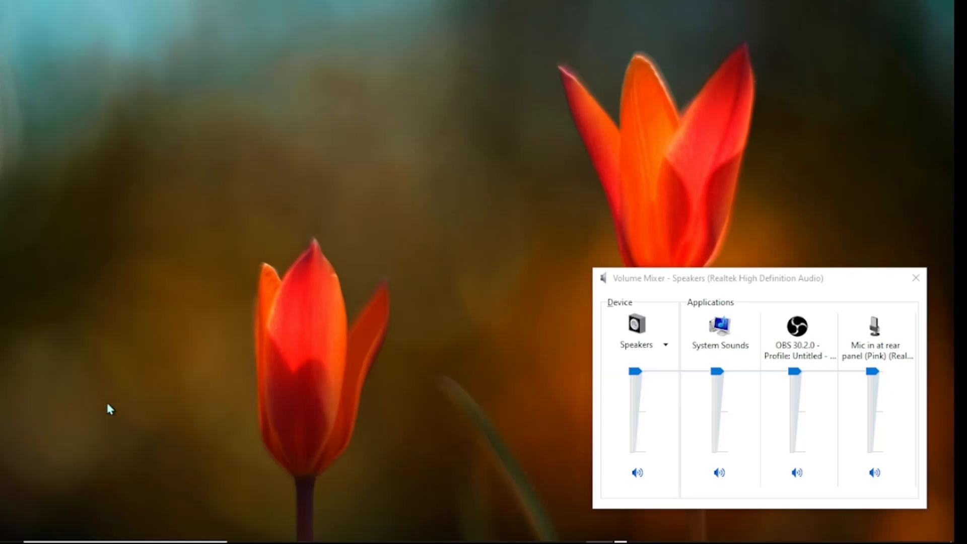
Launch Excel 2013 and create a blank workbook
mouse_move(13, 542)
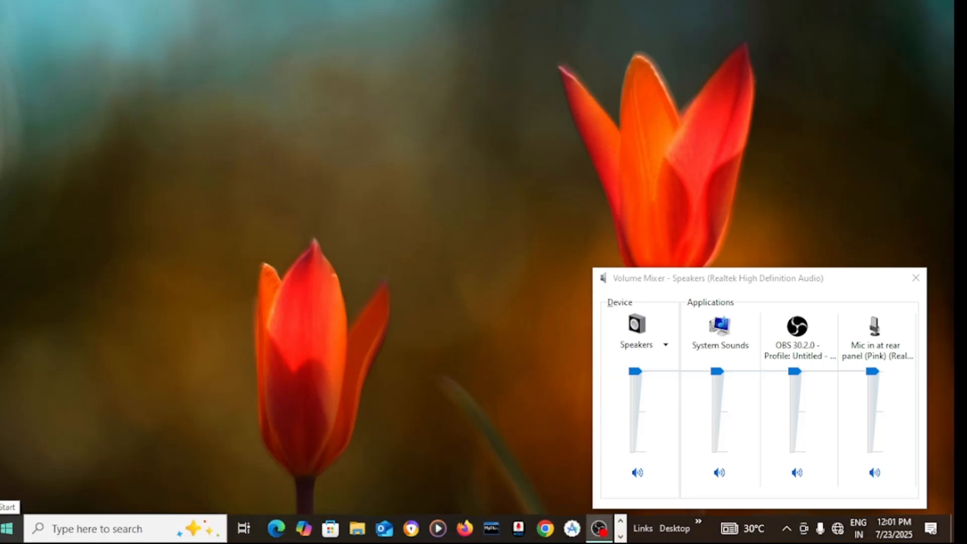
key("super")
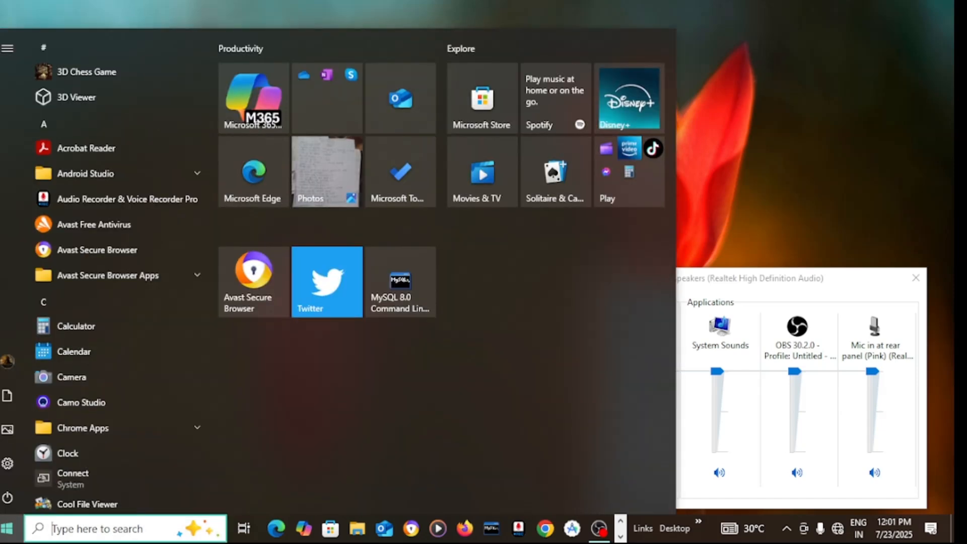
type("ex")
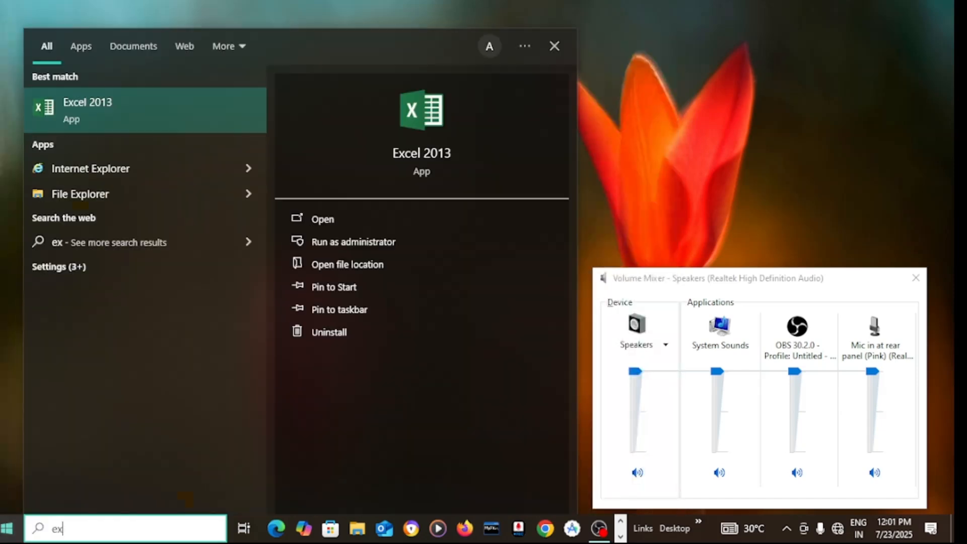
type("cel")
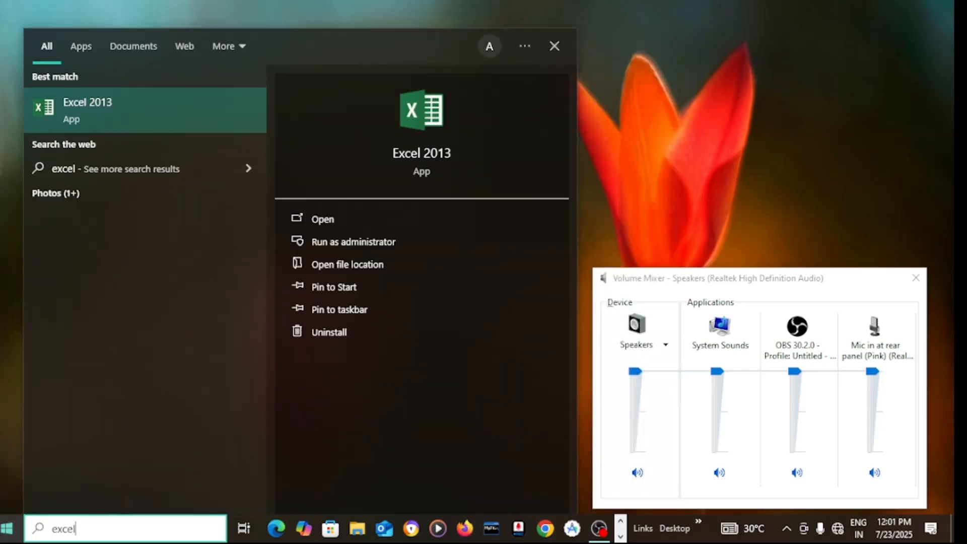
key("Return")
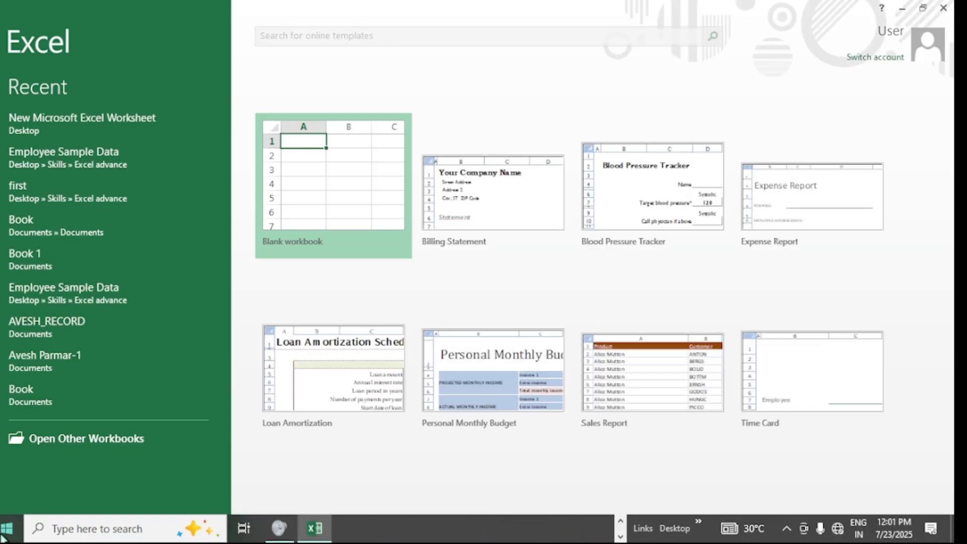
left_click(333, 189)
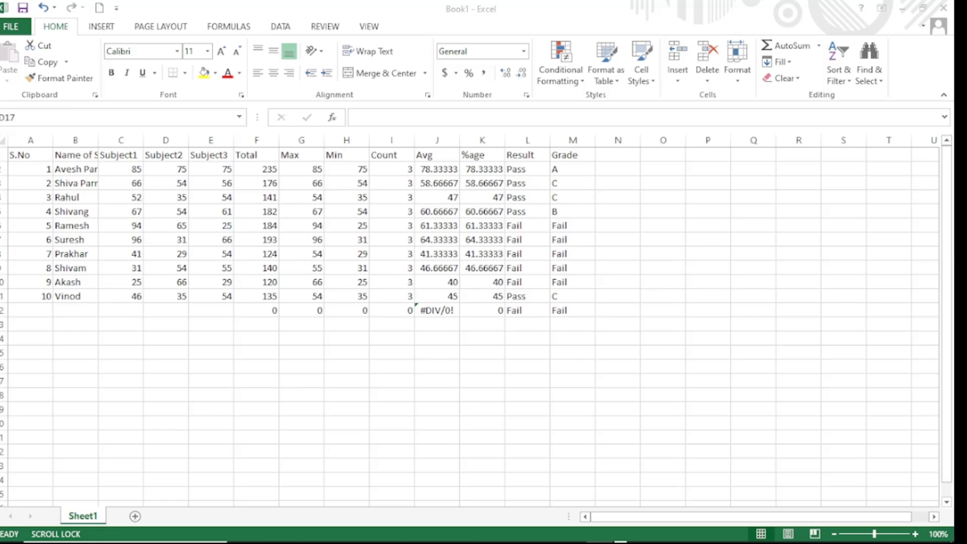
Apply All Borders to the whole student marks table in A1:M12
left_click(11, 152)
left_click(22, 152)
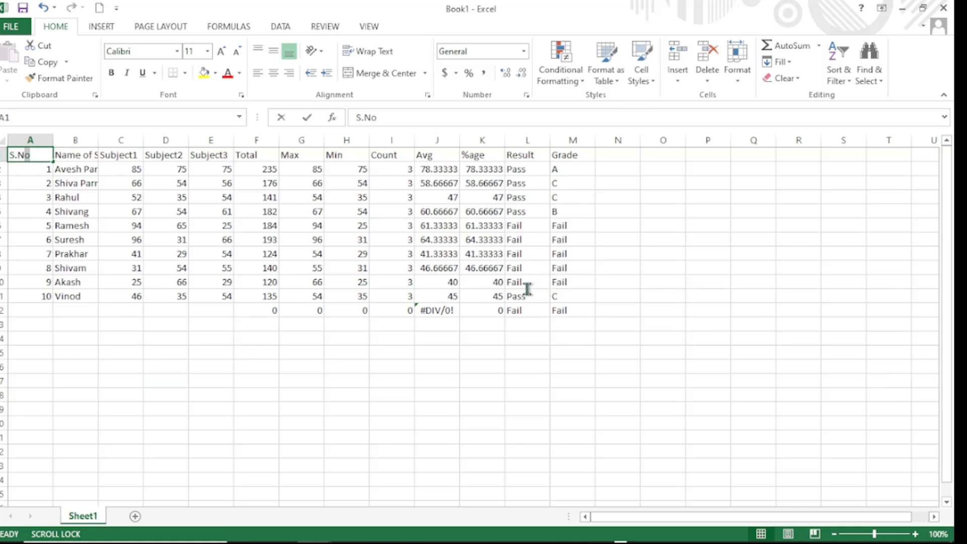
left_click(348, 266)
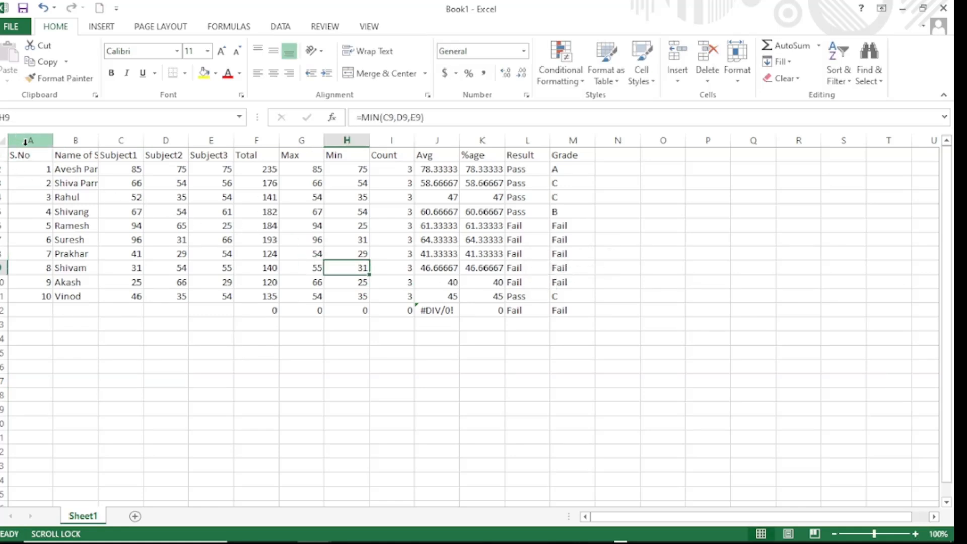
left_click_drag(17, 154, 578, 310)
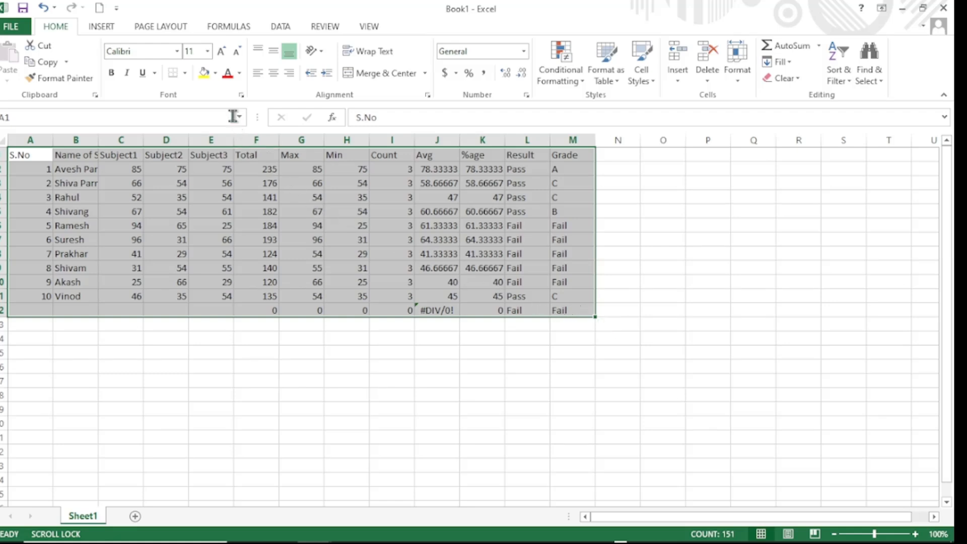
left_click(186, 73)
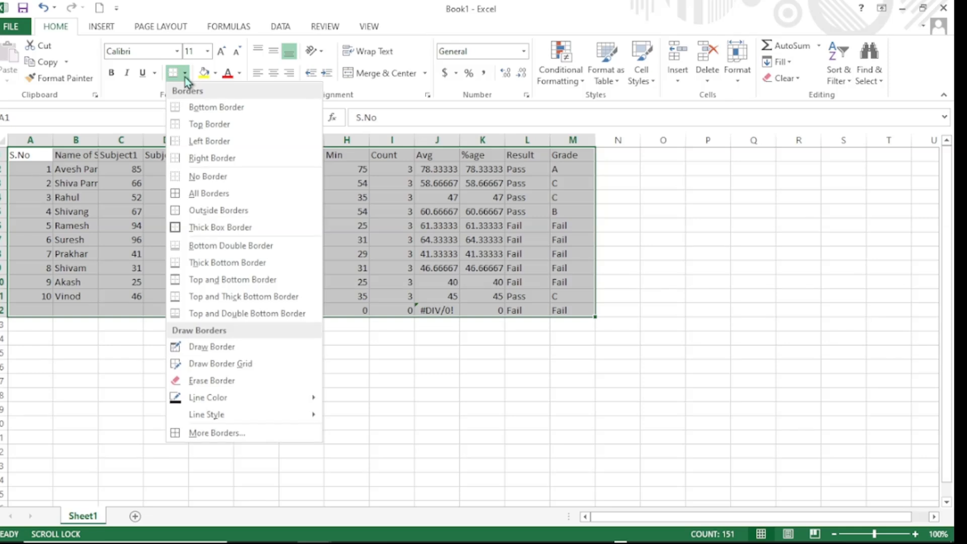
left_click(218, 195)
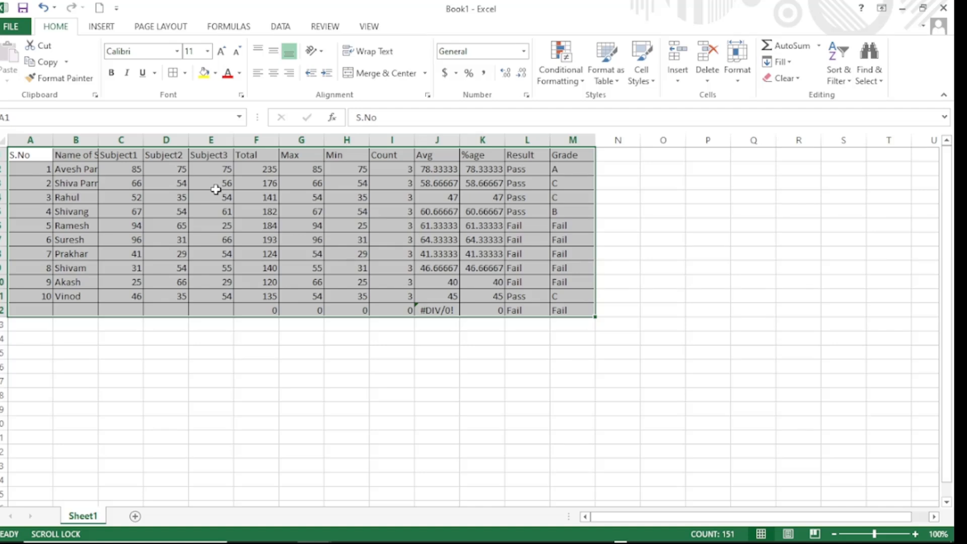
left_click(236, 339)
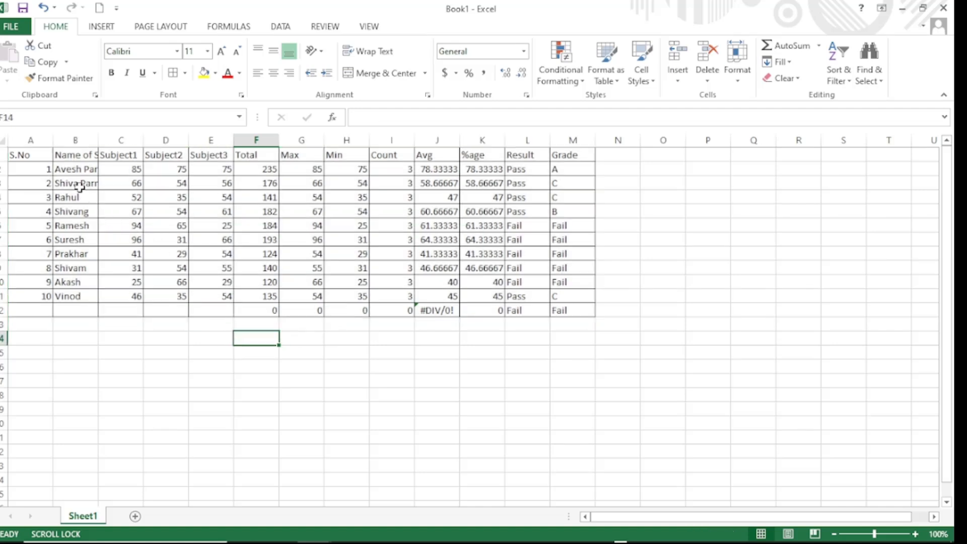
left_click(27, 157)
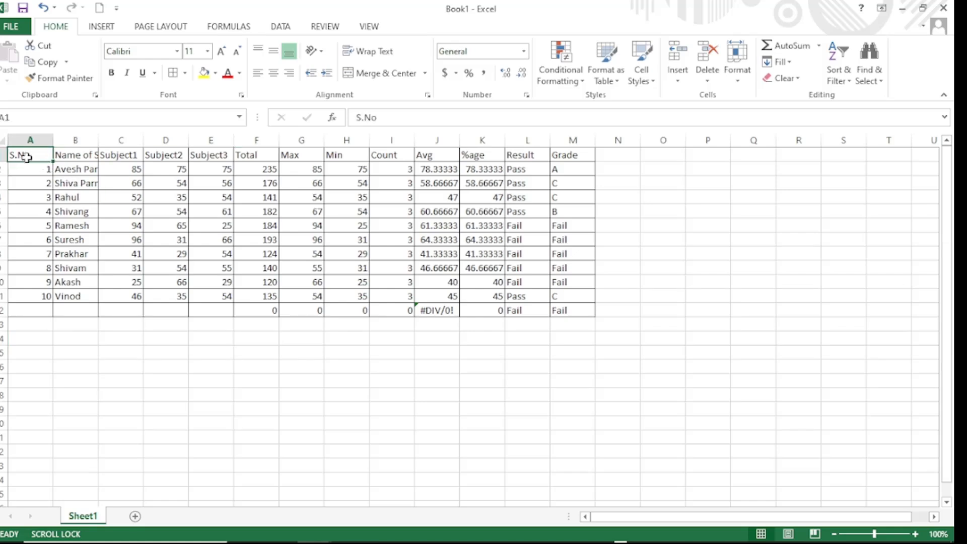
left_click(76, 156)
left_click(125, 157)
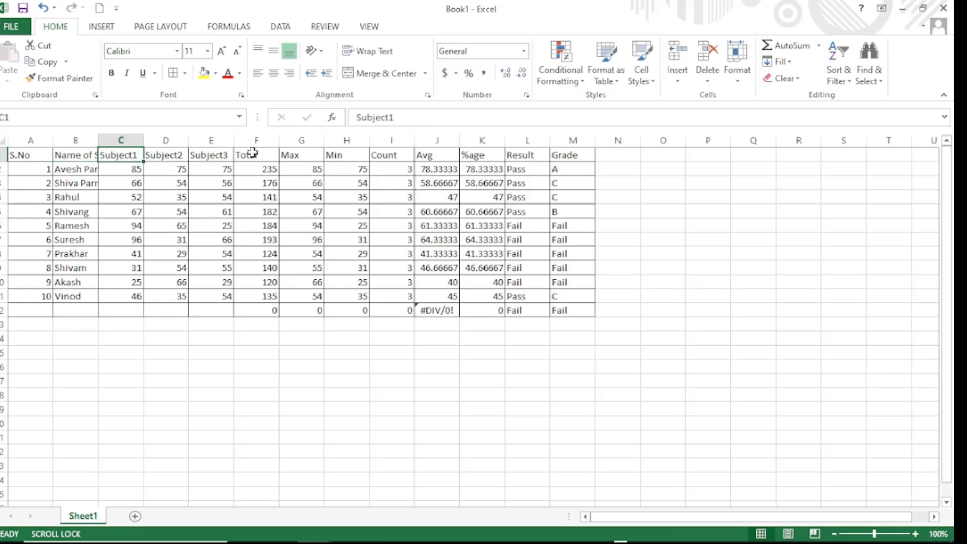
left_click(217, 348)
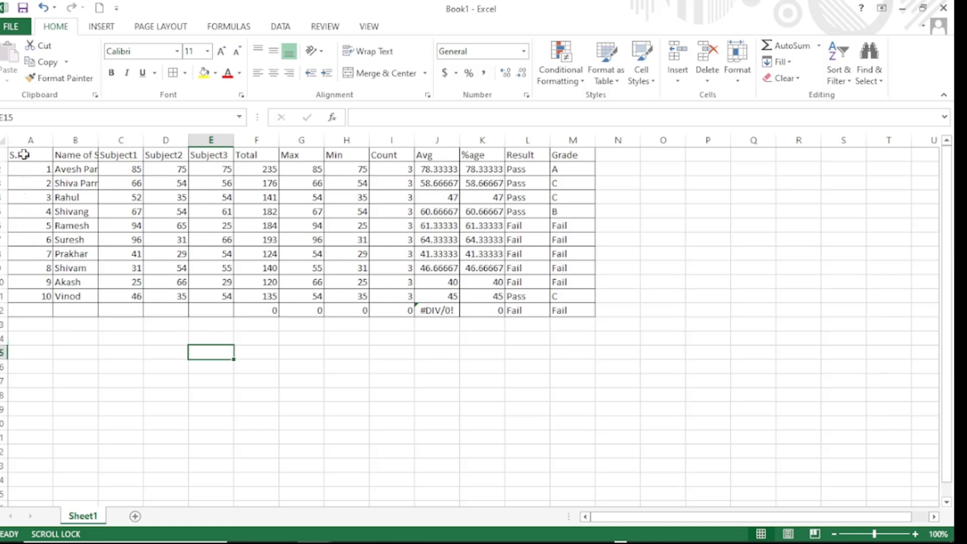
Enlarge the header row text in A1:M1 to size 14 and fill the header cells with grey
left_click_drag(20, 155, 577, 154)
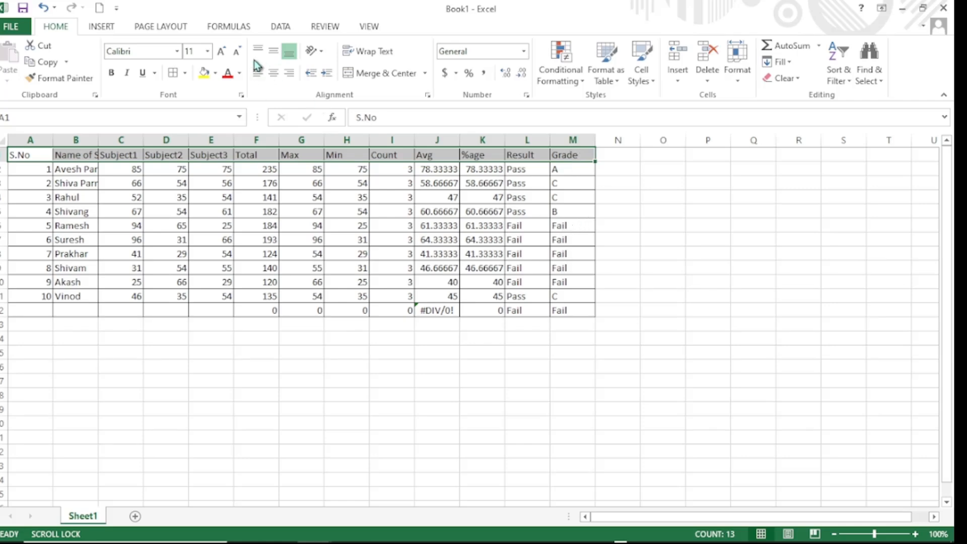
left_click(223, 53)
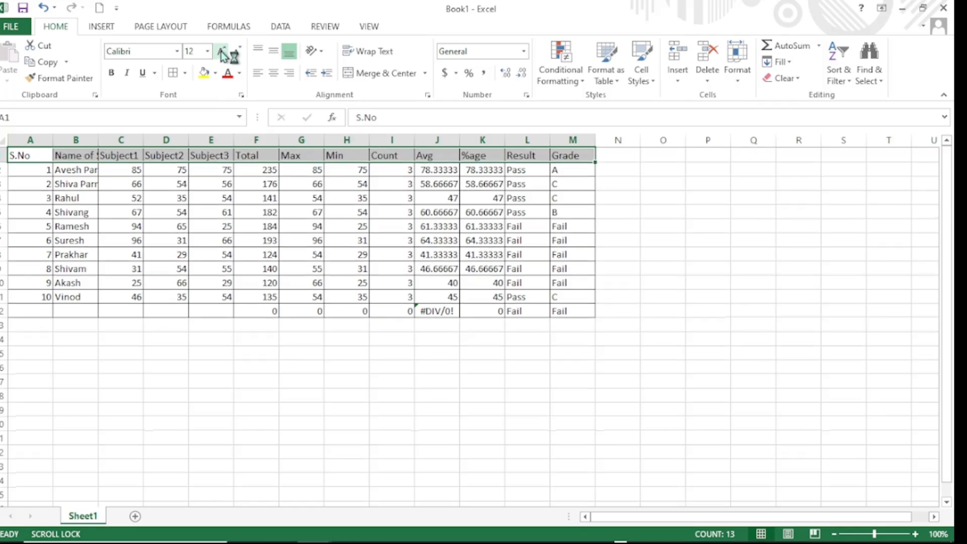
left_click(224, 53)
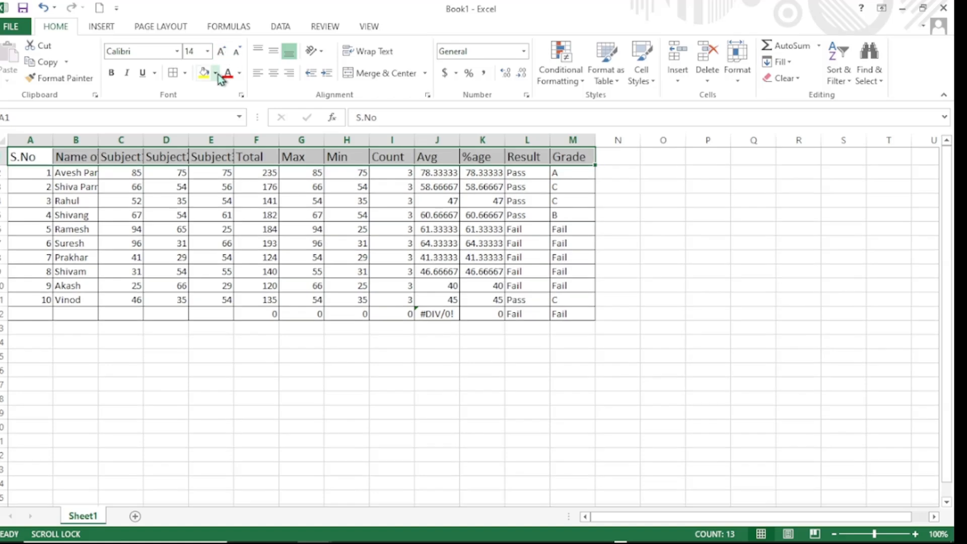
left_click(216, 74)
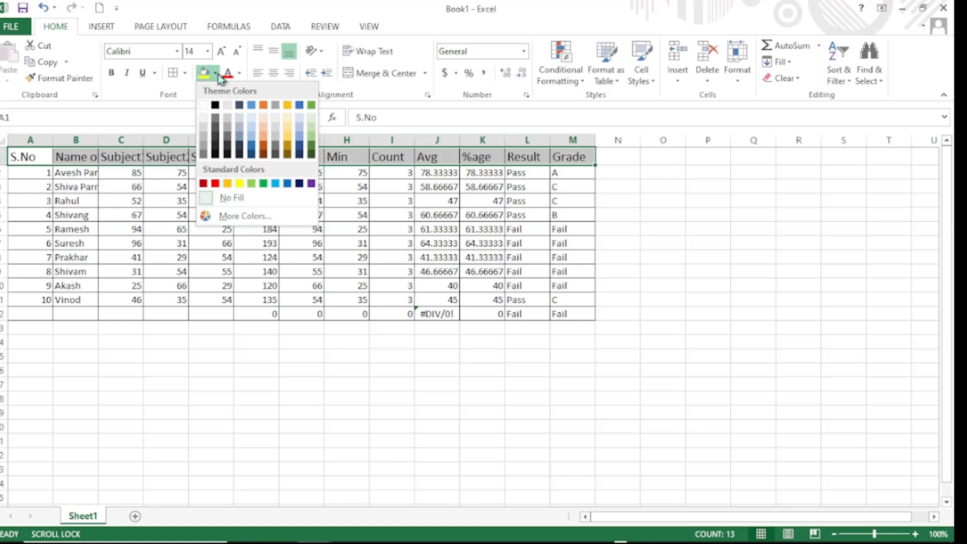
left_click(278, 105)
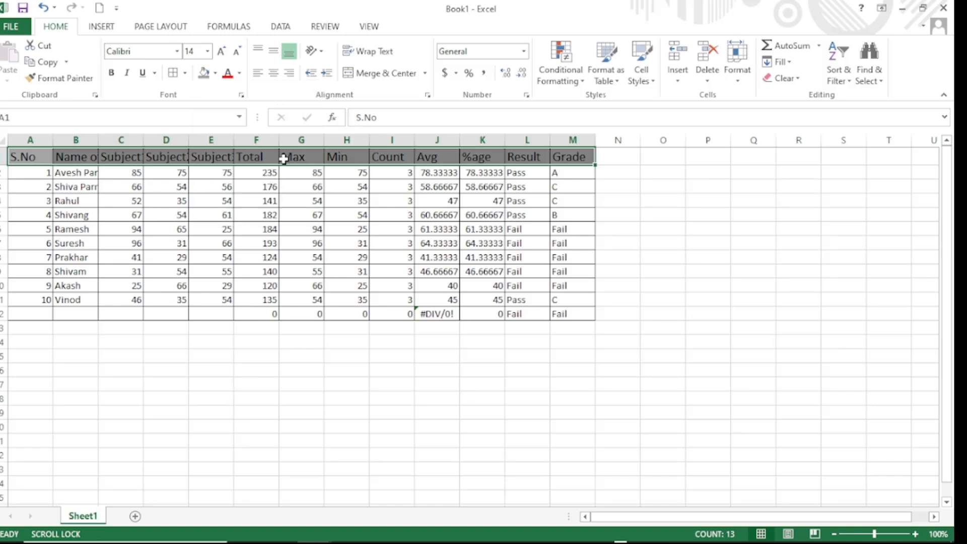
left_click(293, 365)
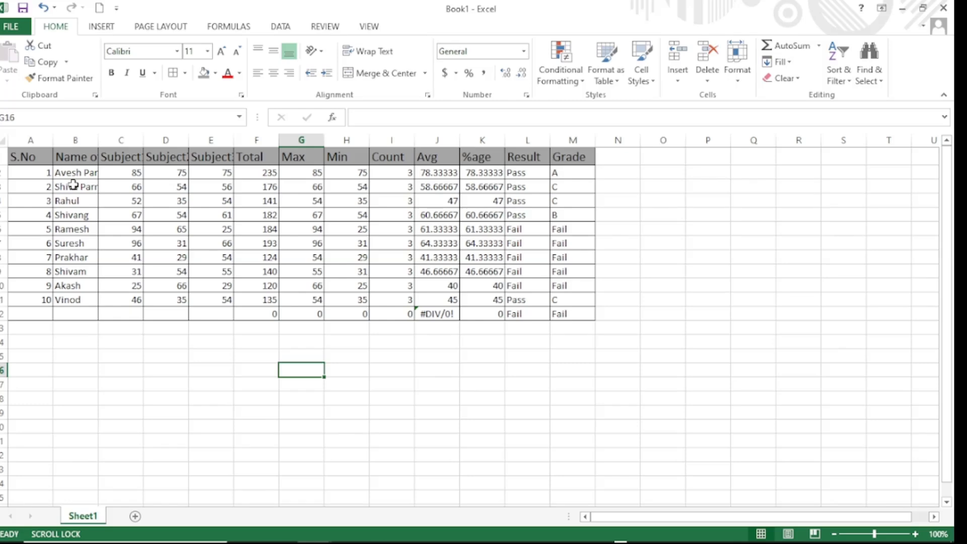
AutoFit the widths of the Name of Student, Subject1, Subject2, Subject3 and Avg columns to their contents
double_click(99, 143)
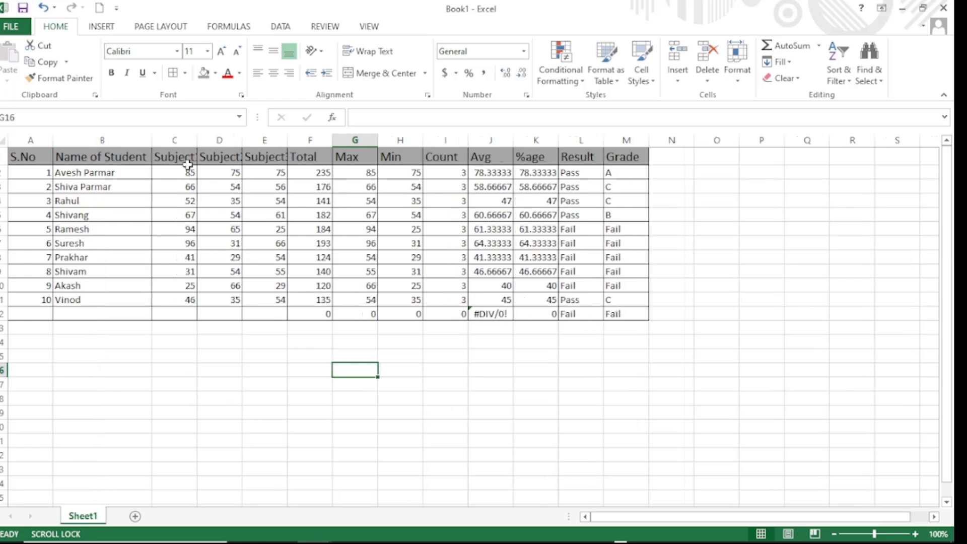
double_click(197, 143)
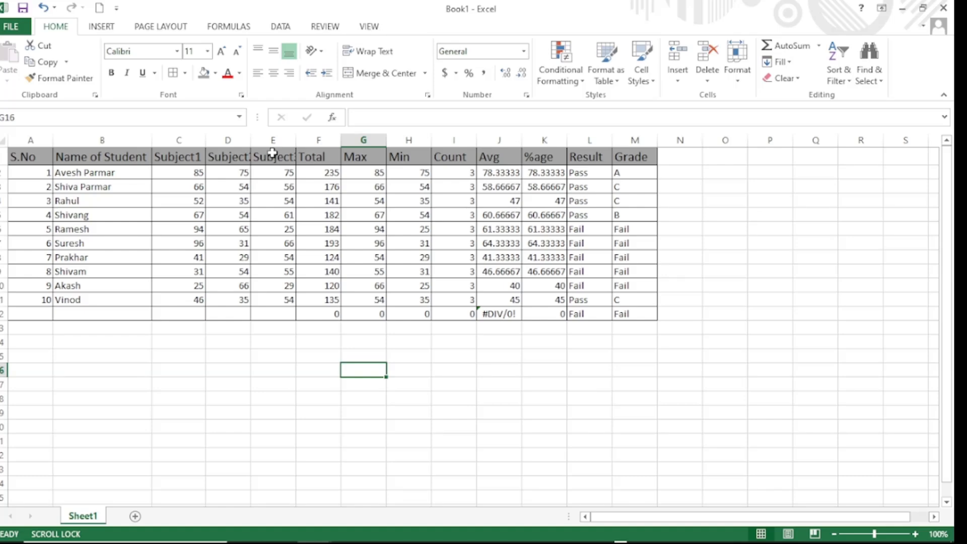
double_click(250, 139)
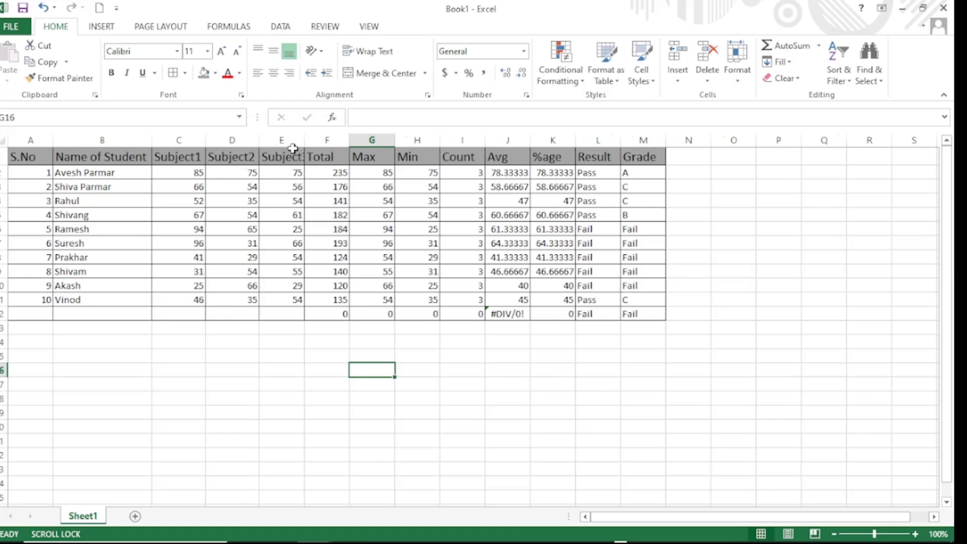
double_click(304, 141)
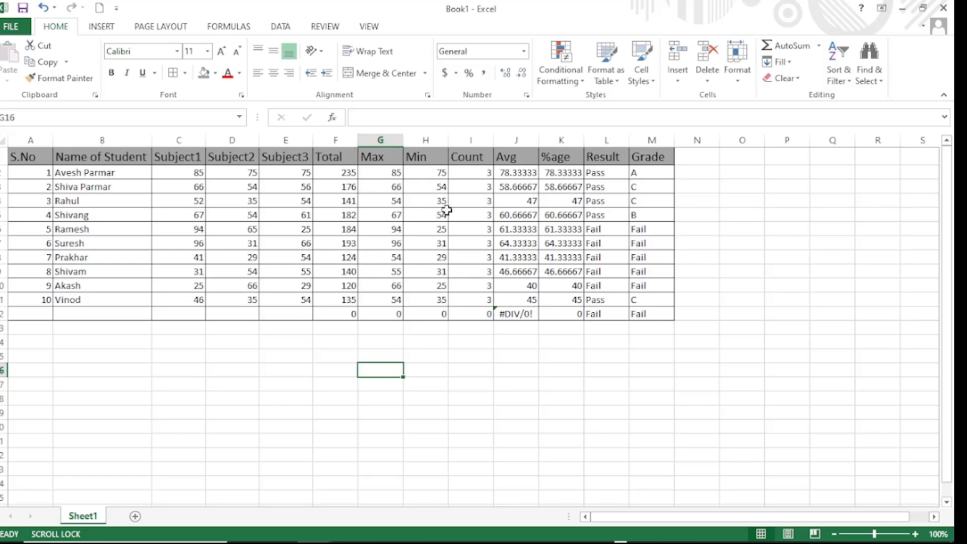
double_click(535, 136)
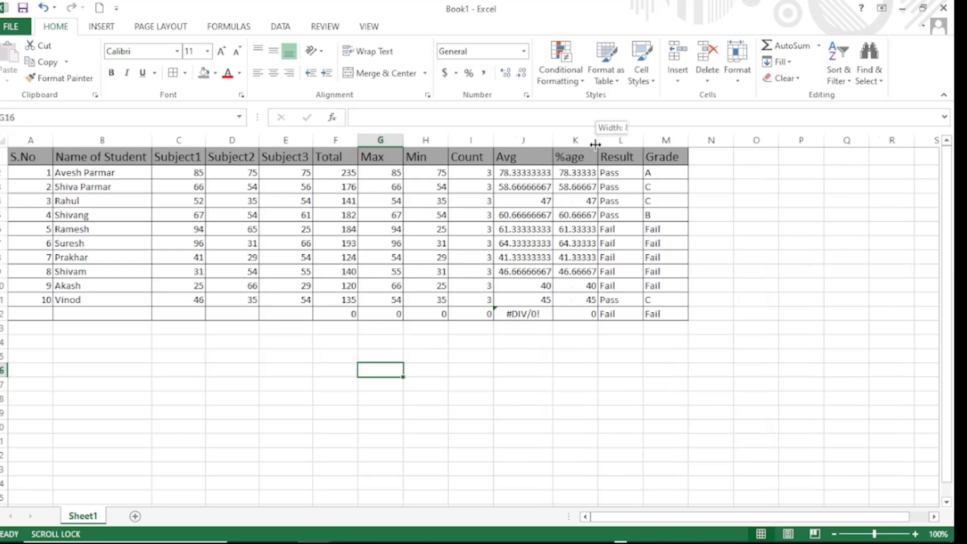
left_click_drag(646, 154, 620, 156)
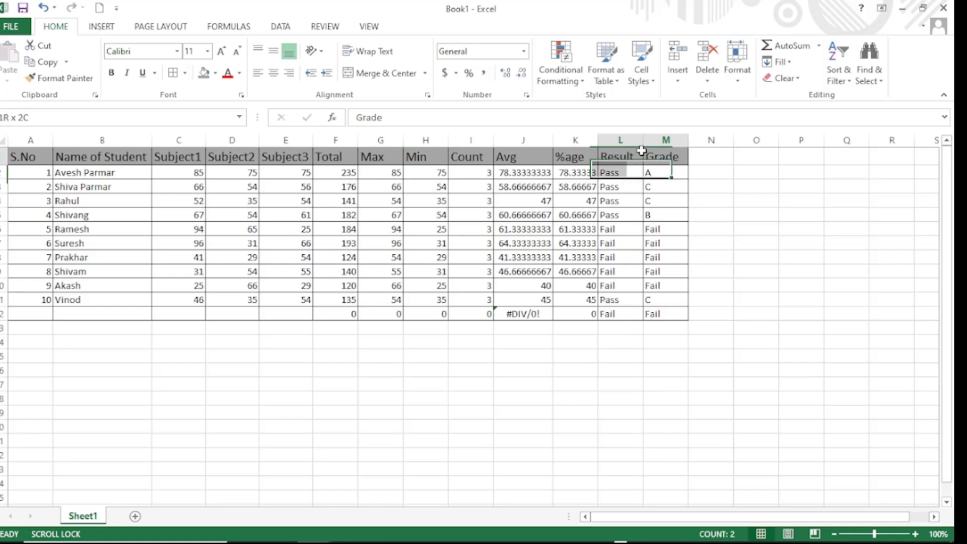
left_click(476, 354)
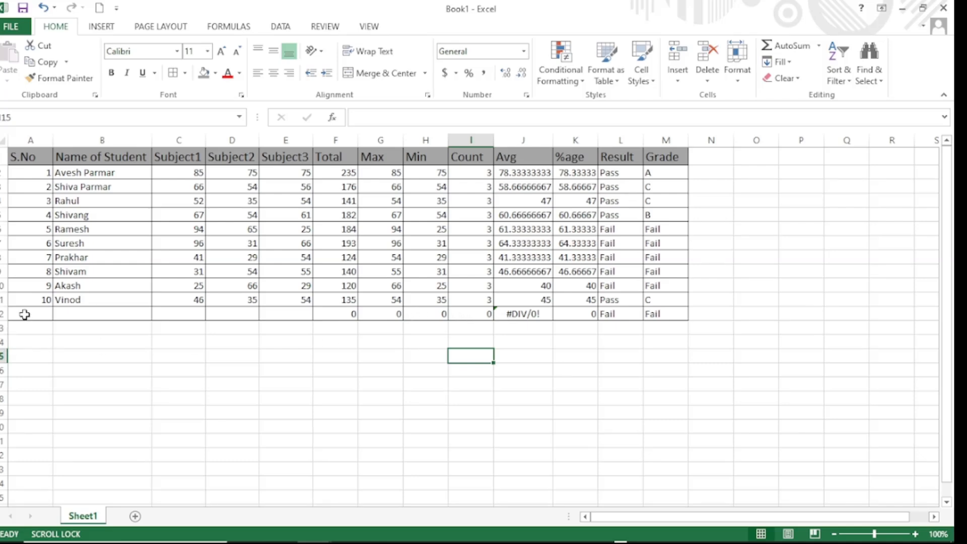
Delete row 12, the surplus formula row below the last student record
left_click(3, 314)
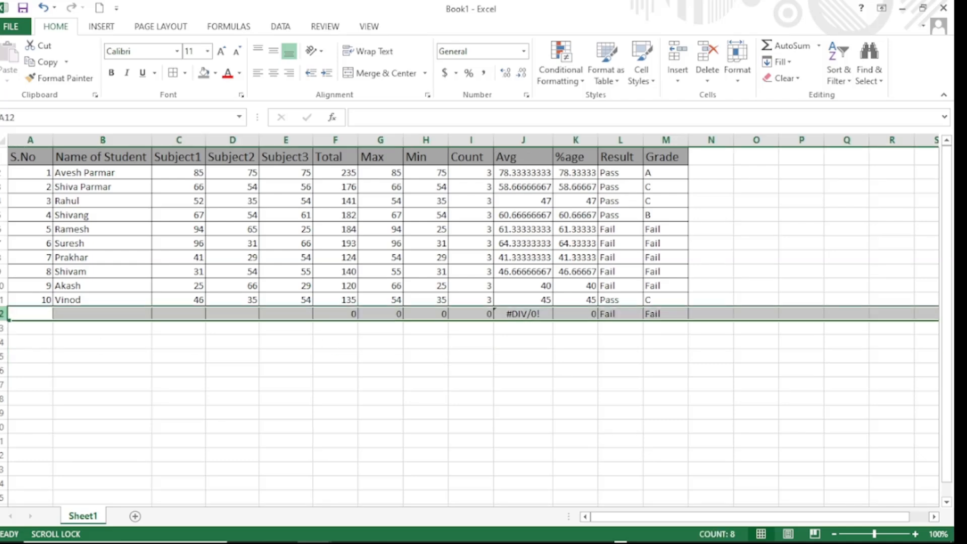
key("Delete")
left_click(77, 373)
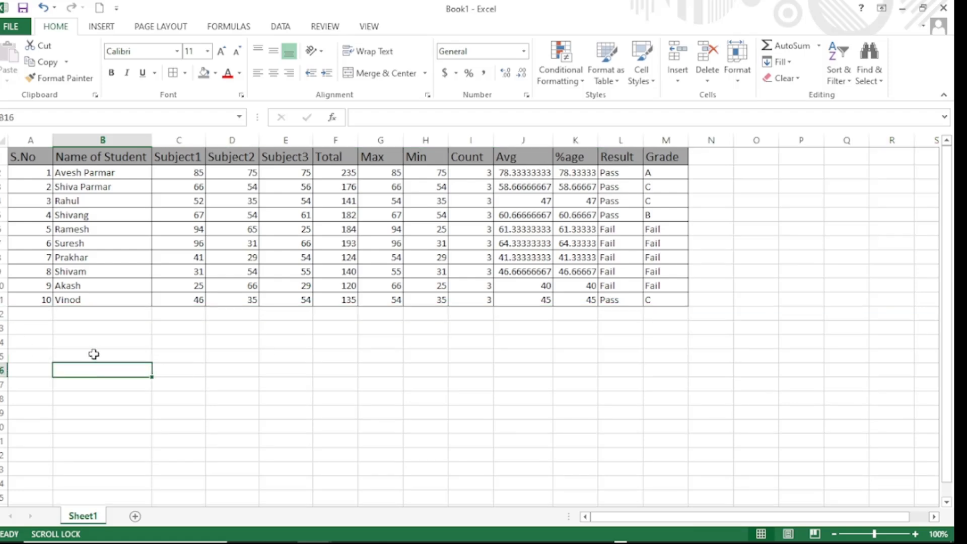
left_click(207, 347)
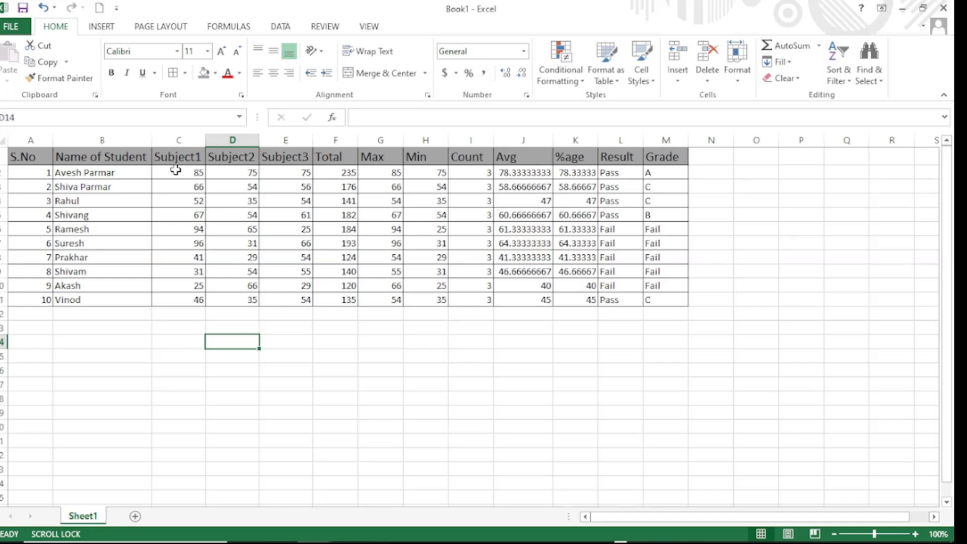
Highlight the Subject1 marks in C2:C11 that are greater than 33 with Green Fill with Dark Green Text
left_click_drag(175, 171, 190, 301)
left_click(189, 298)
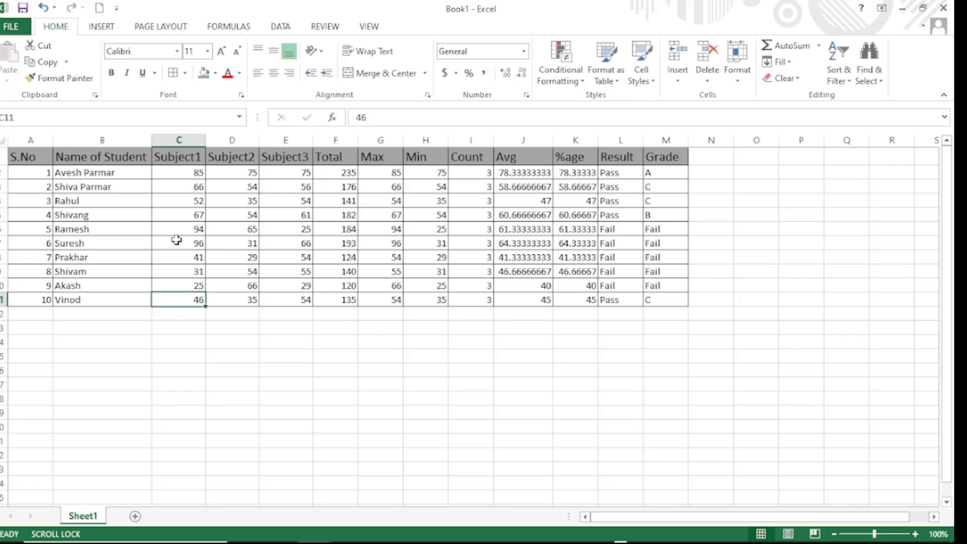
left_click(174, 172)
left_click_drag(174, 172, 188, 292)
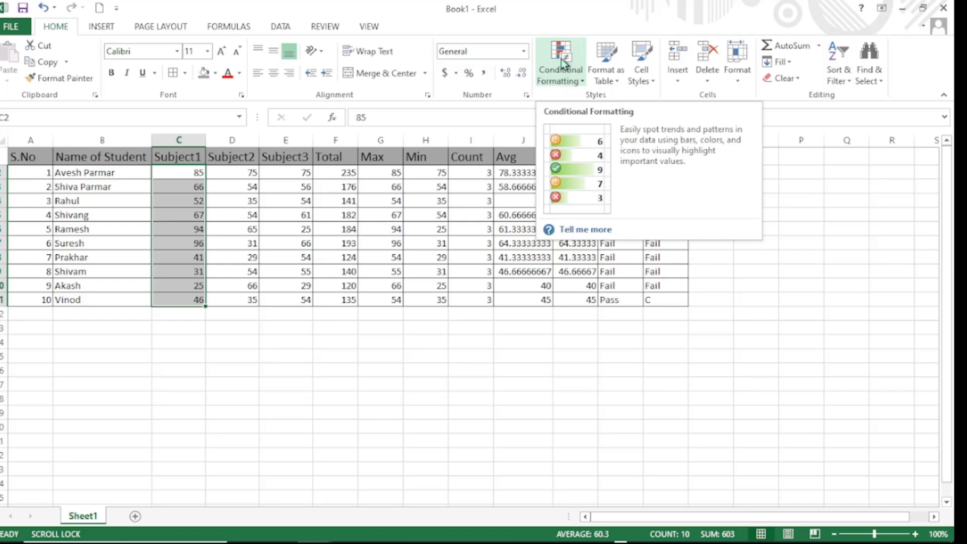
left_click(582, 79)
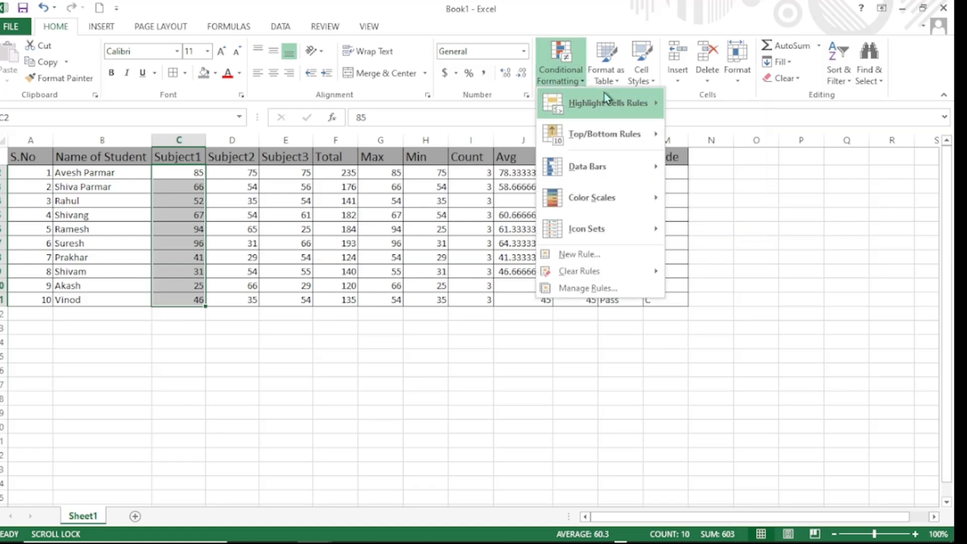
mouse_move(606, 98)
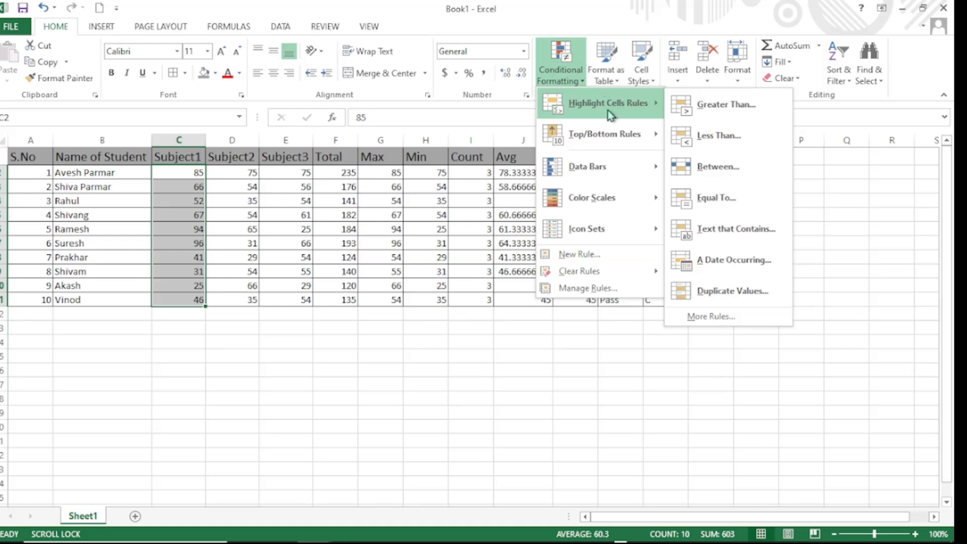
left_click(697, 104)
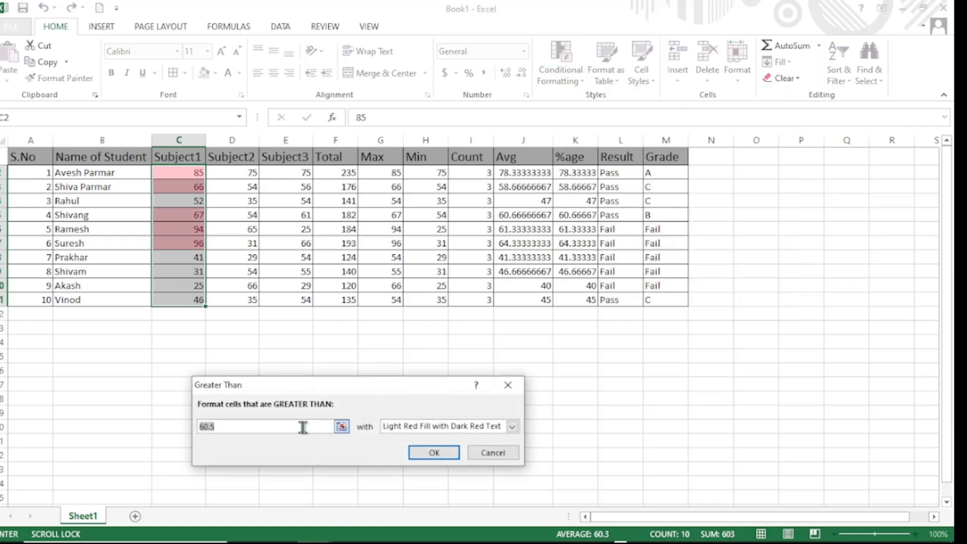
left_click(285, 422)
key("BackSpace")
type("33")
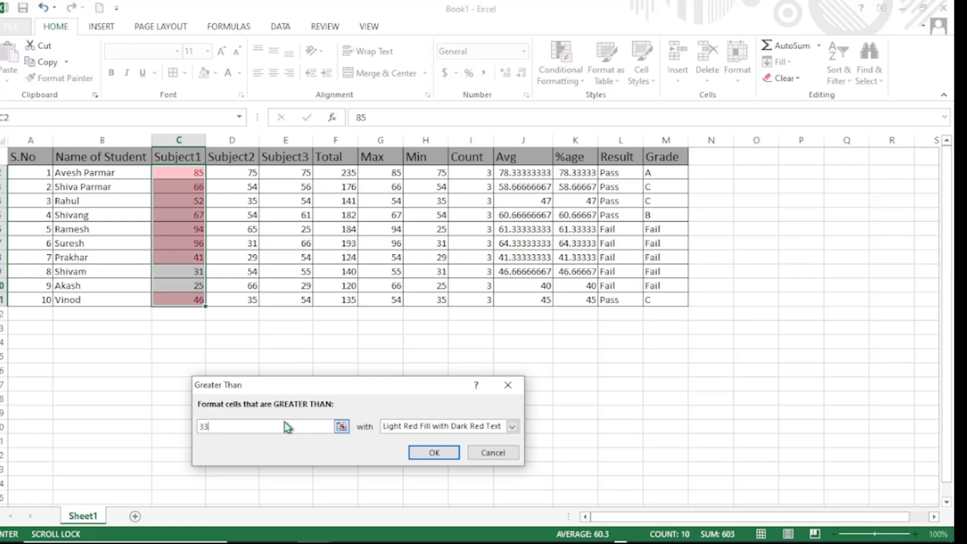
left_click(512, 426)
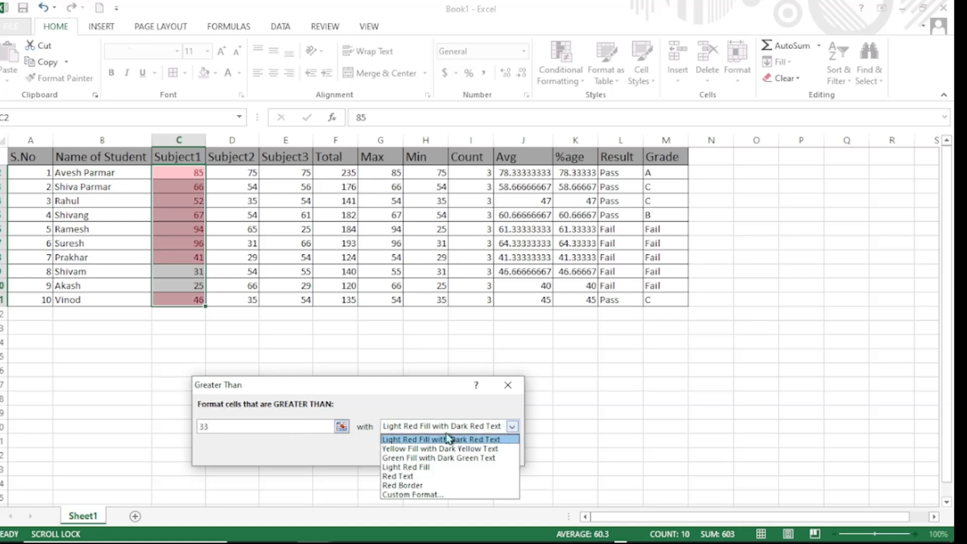
left_click(426, 458)
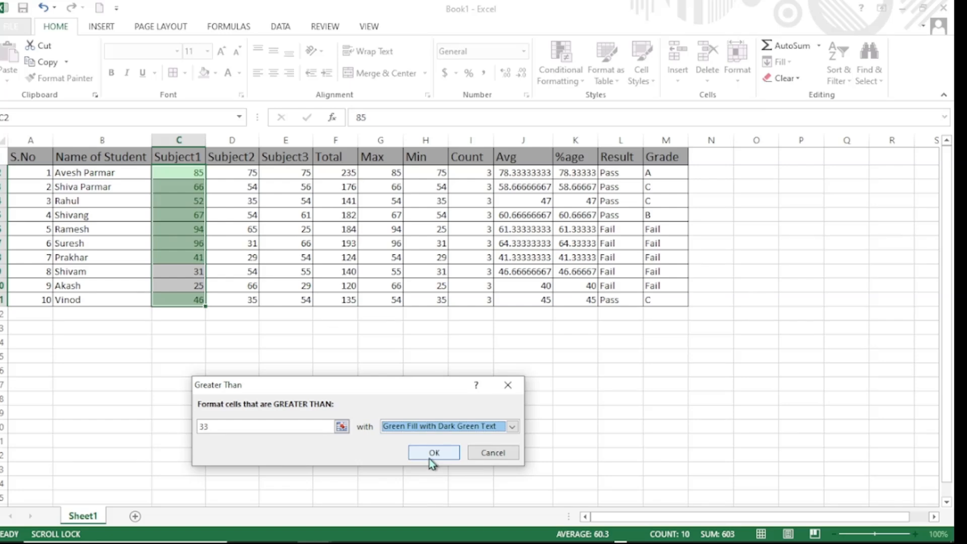
left_click(429, 452)
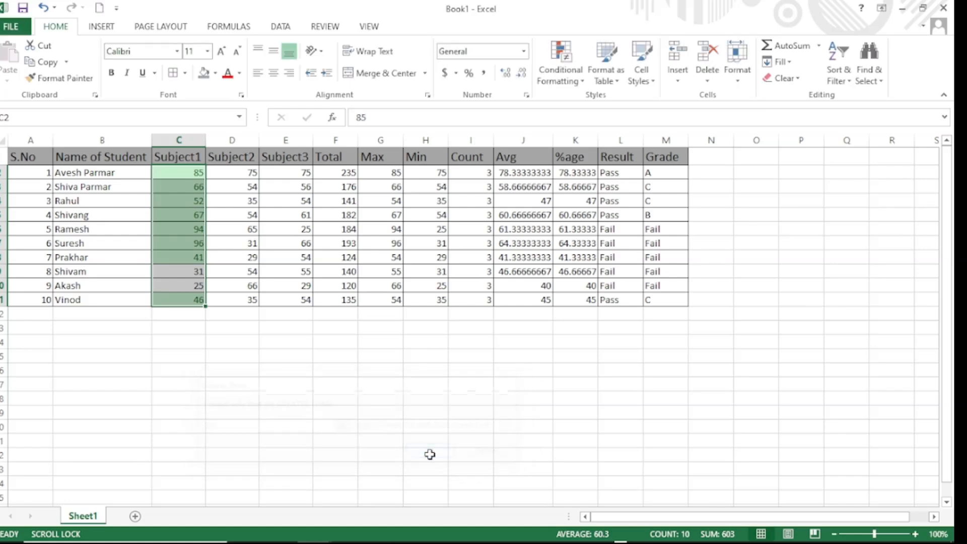
left_click(290, 395)
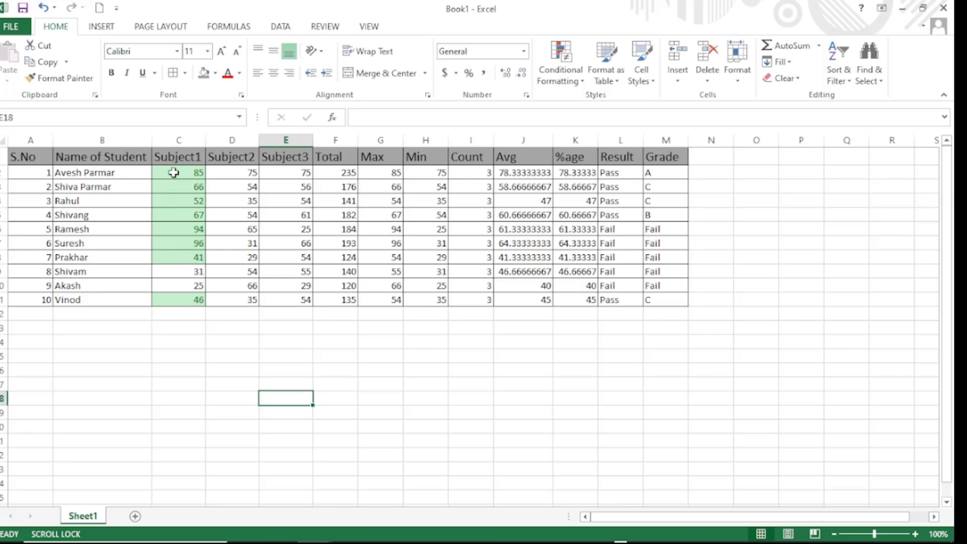
Highlight the Subject1 marks in C2:C11 that are less than 33 with Light Red Fill with Dark Red Text
left_click_drag(173, 174, 172, 298)
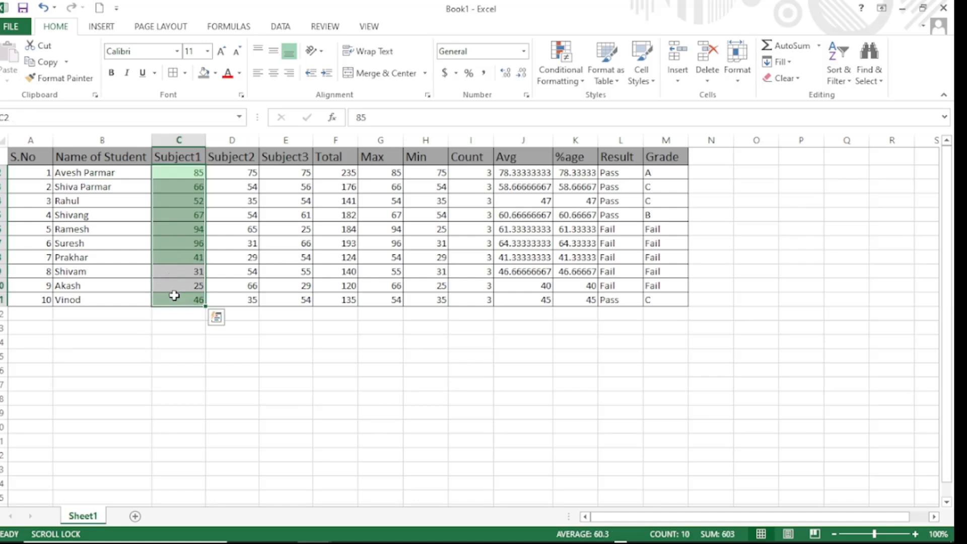
left_click(566, 80)
mouse_move(645, 107)
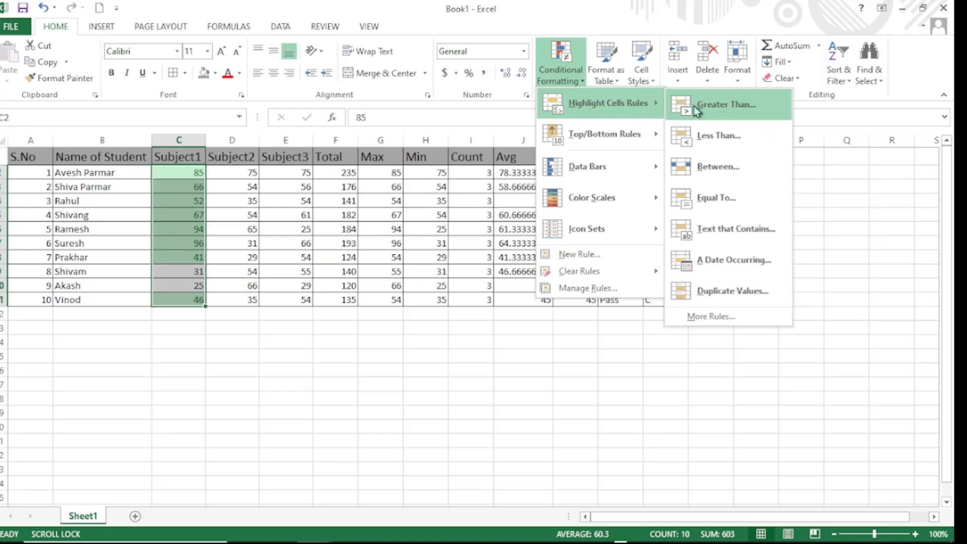
left_click(717, 137)
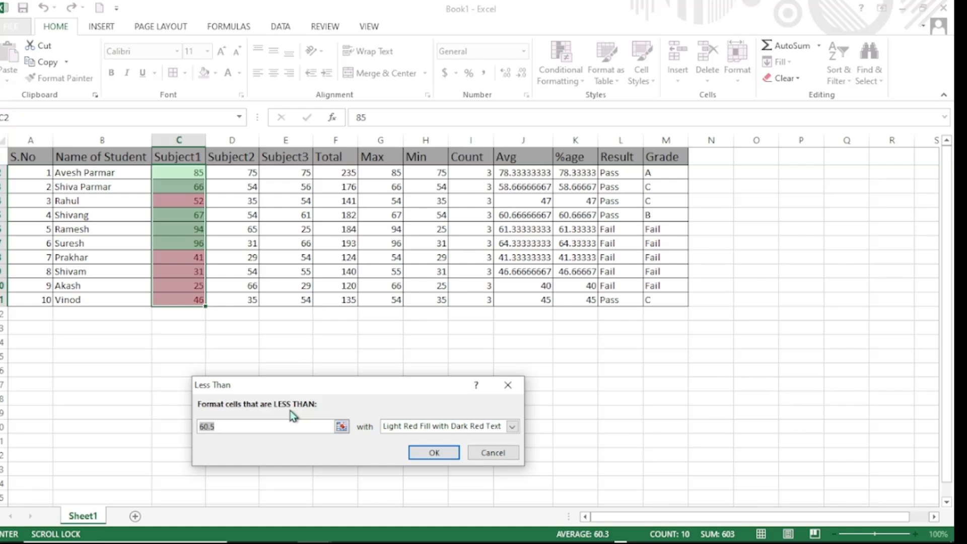
key("BackSpace")
type("33")
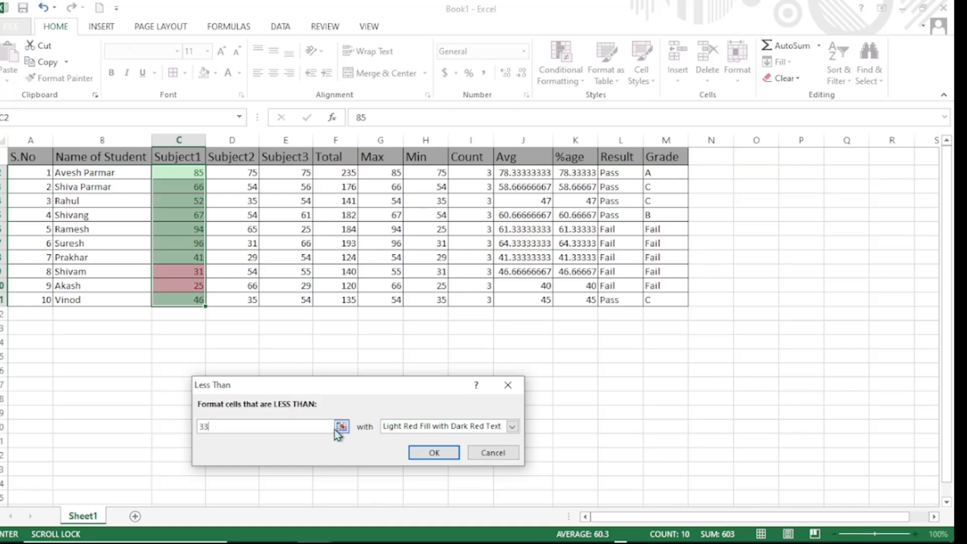
left_click(433, 453)
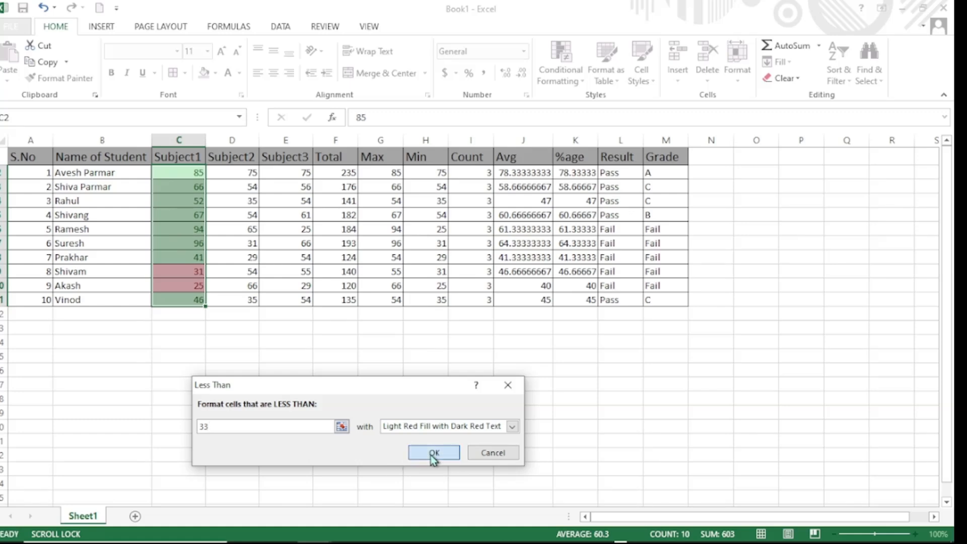
left_click(272, 385)
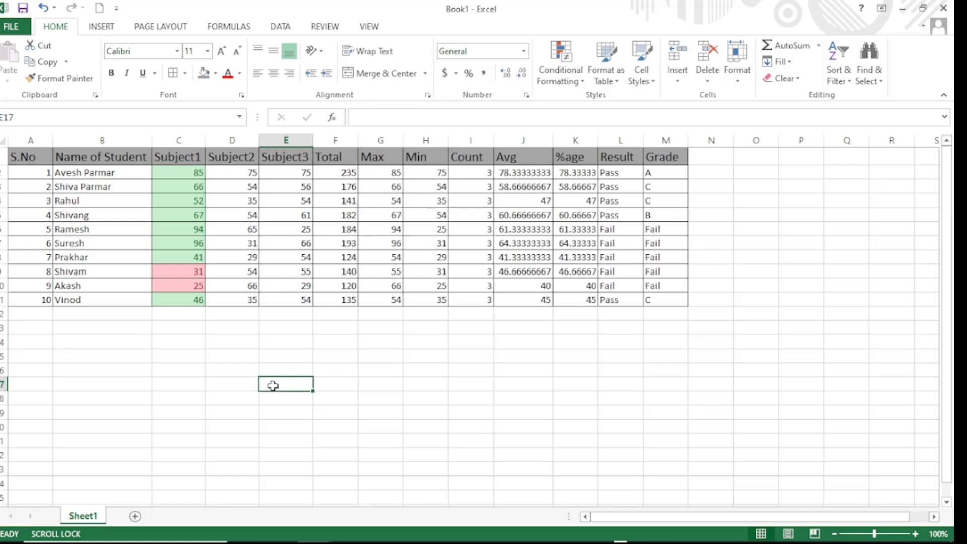
left_click(199, 346)
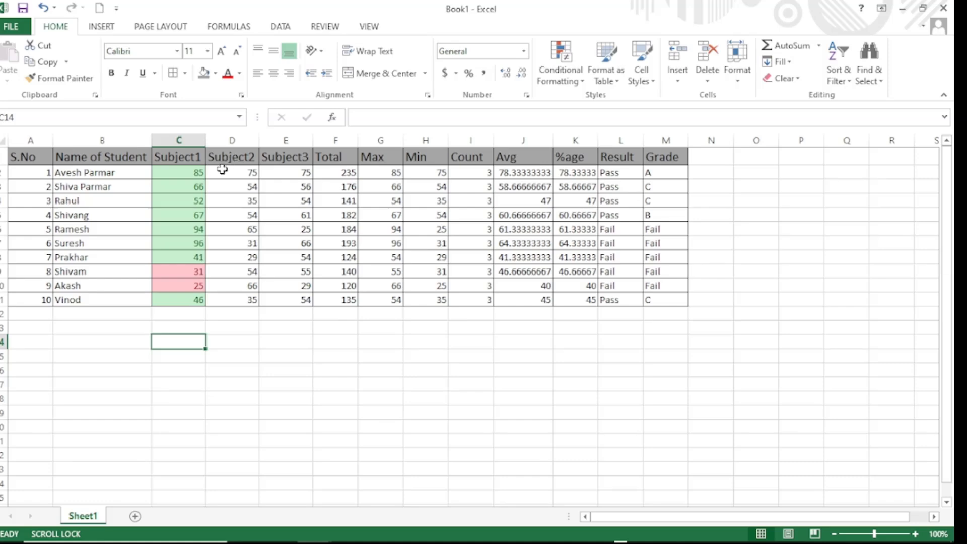
left_click_drag(226, 173, 290, 302)
left_click(261, 381)
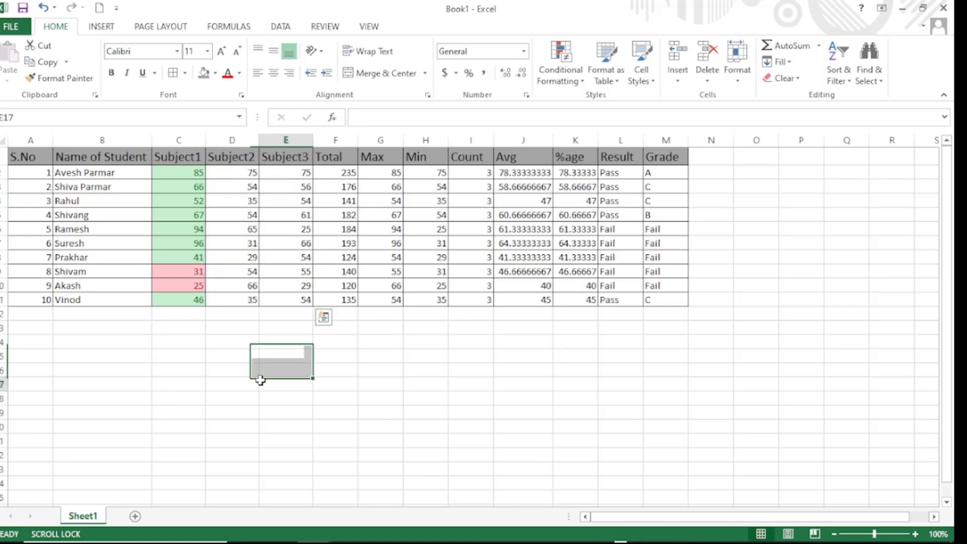
left_click(343, 354)
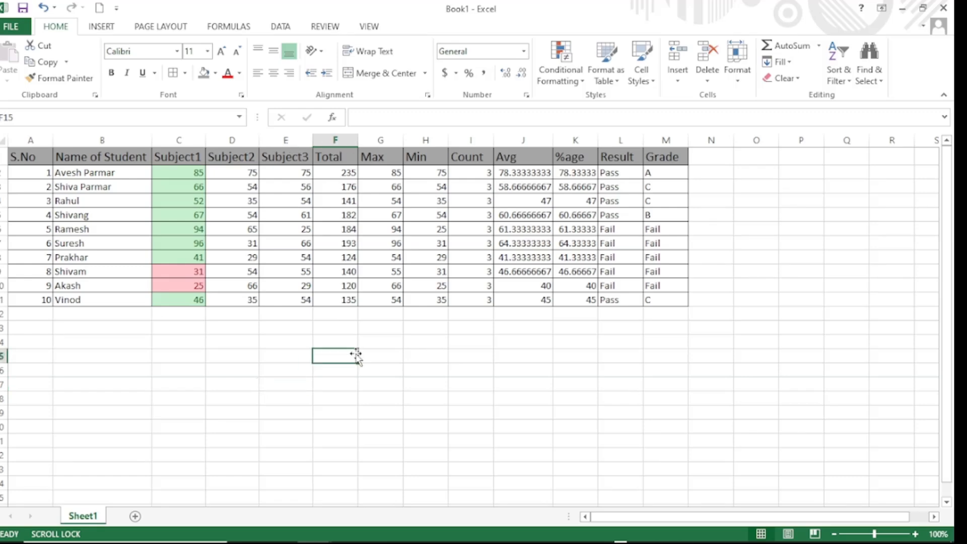
left_click(347, 173)
left_click(348, 260)
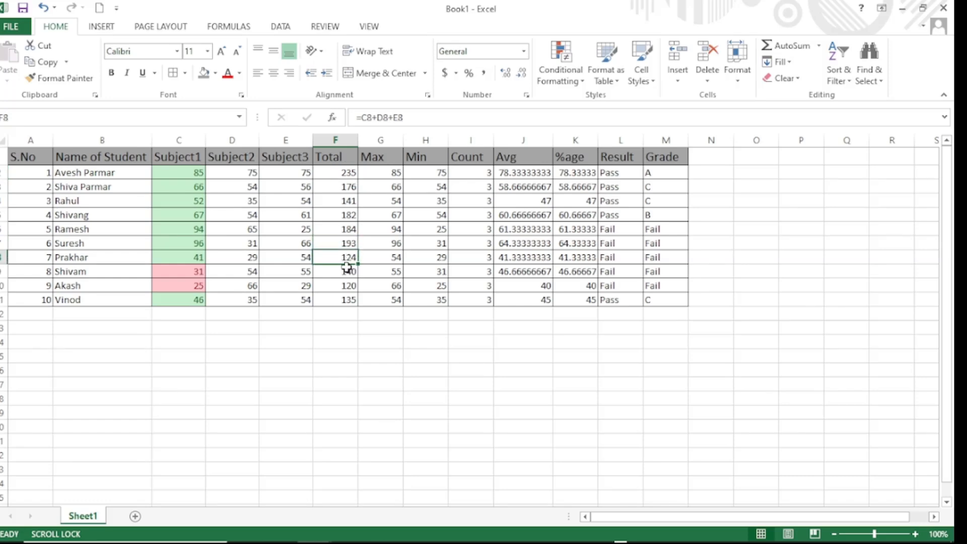
left_click(350, 298)
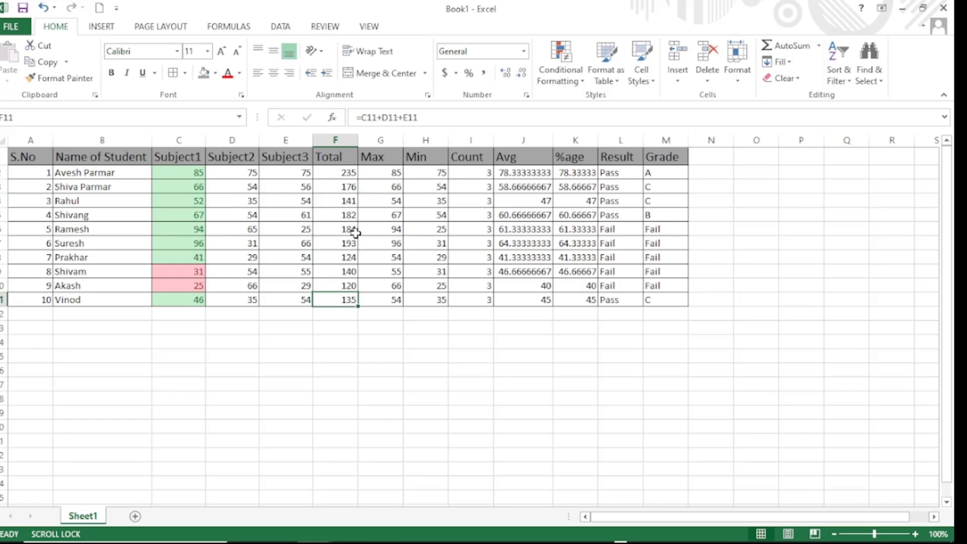
Delete the contents of the Total through Grade columns in F1:M11, including their headers
left_click(330, 163)
left_click_drag(330, 163, 645, 300)
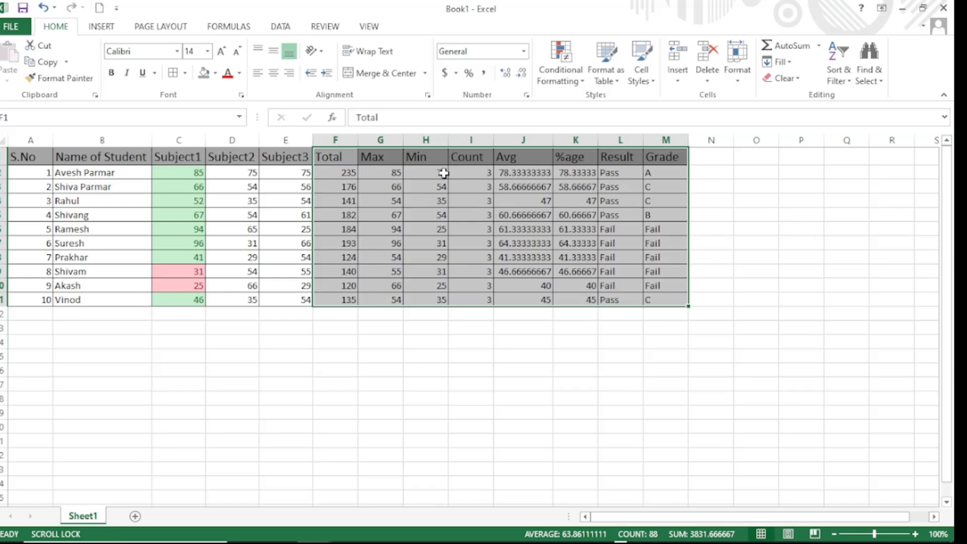
key("Delete")
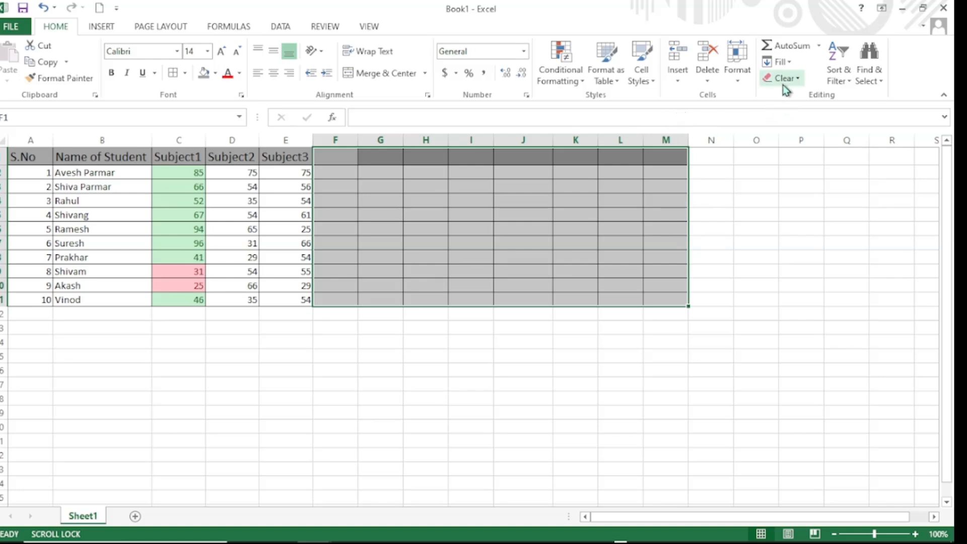
left_click(612, 398)
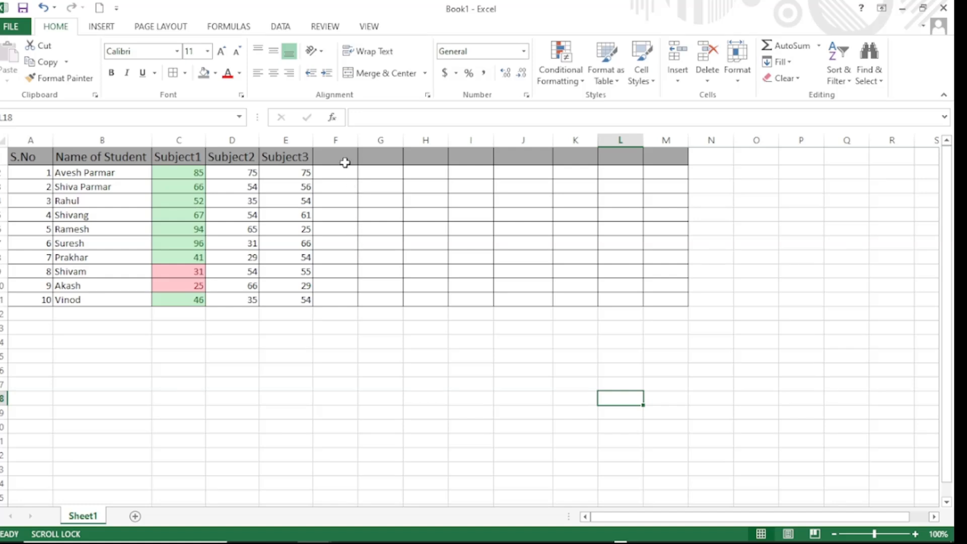
Clear the formats of the emptied range F1:M11 to remove its borders and grey header fill
left_click_drag(330, 157, 658, 300)
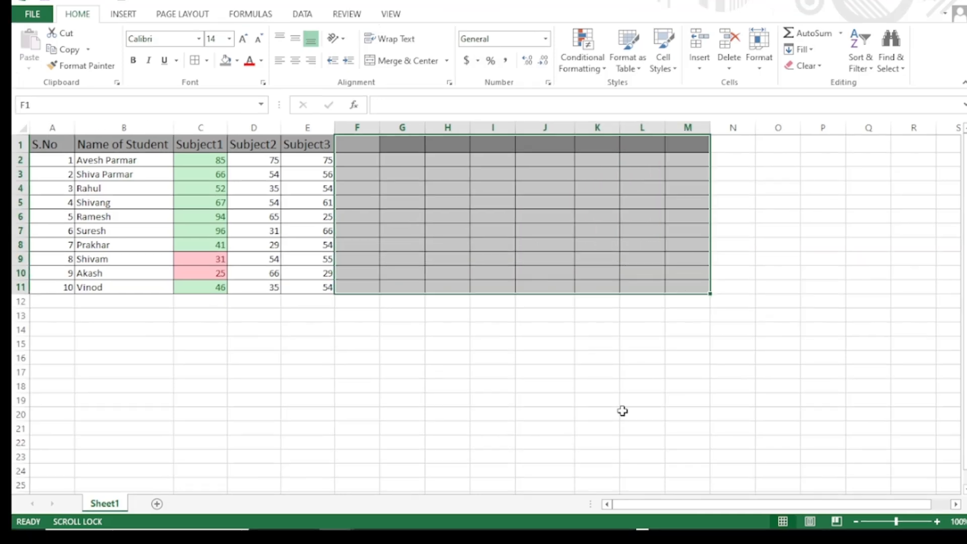
left_click(819, 68)
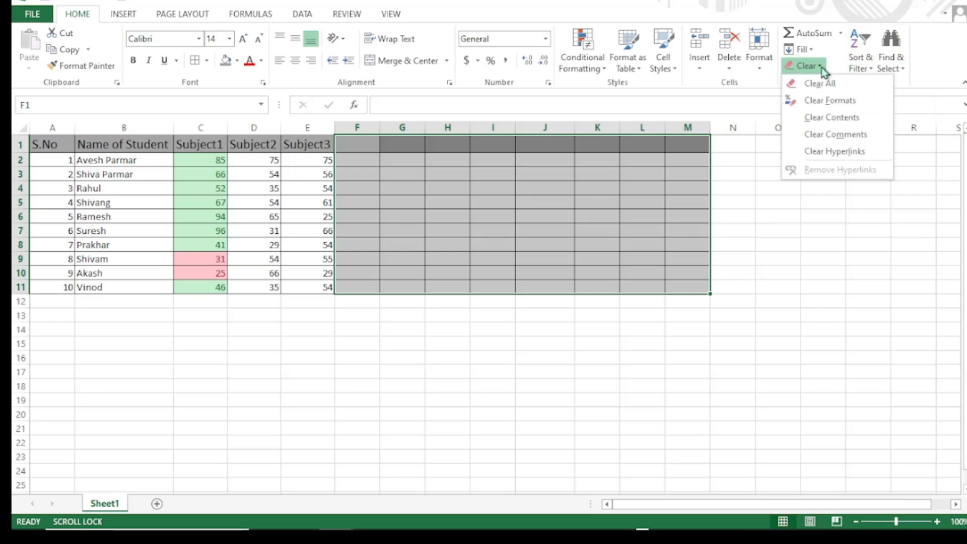
left_click(830, 102)
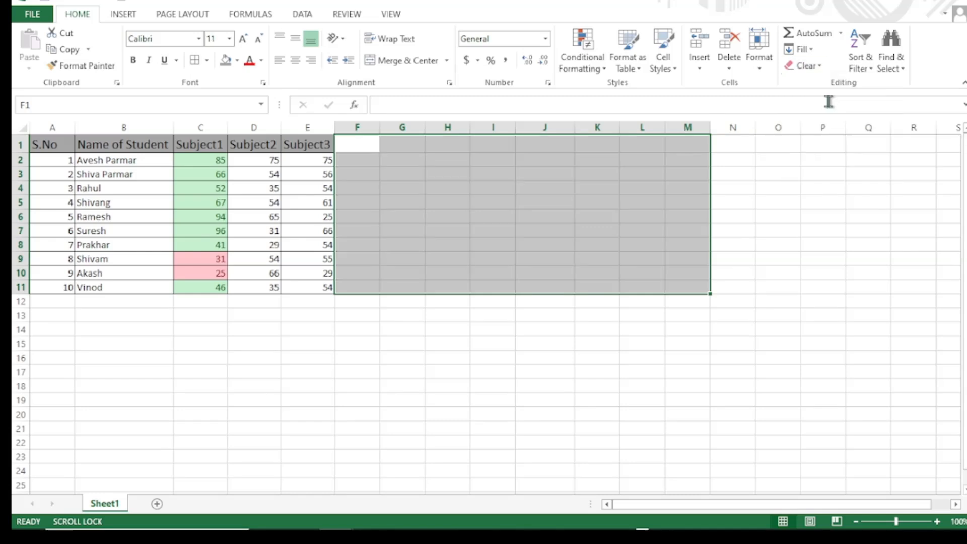
left_click(505, 384)
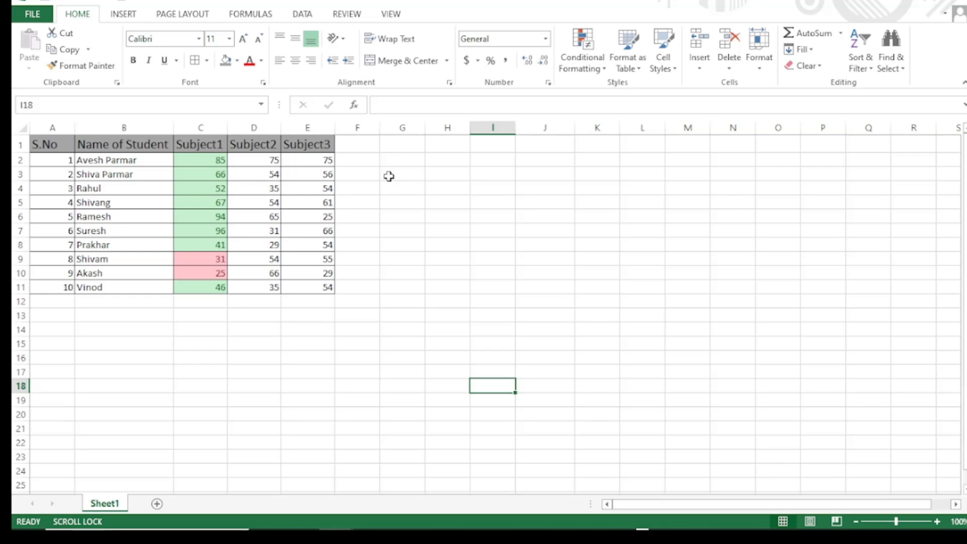
Enter the header Total in F1, beside Subject3
left_click(365, 145)
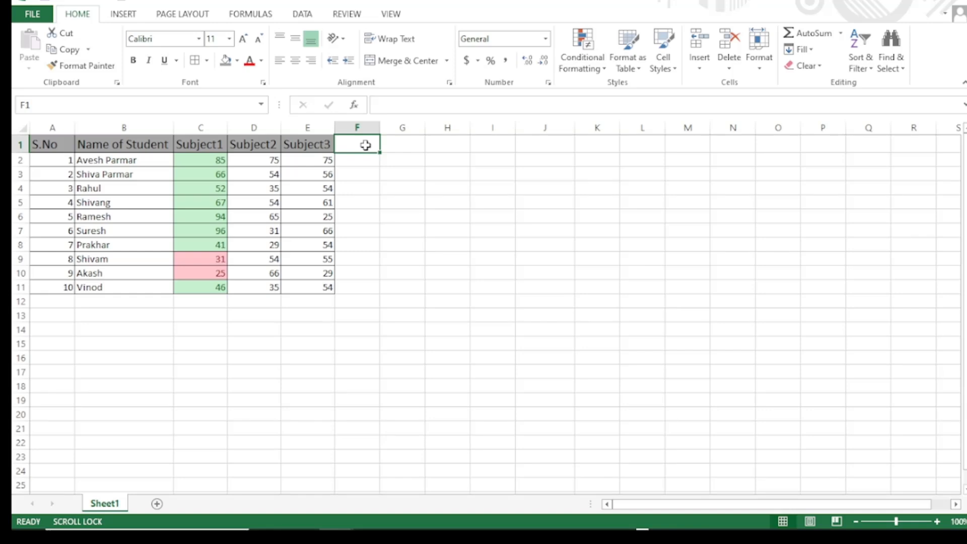
type("Total")
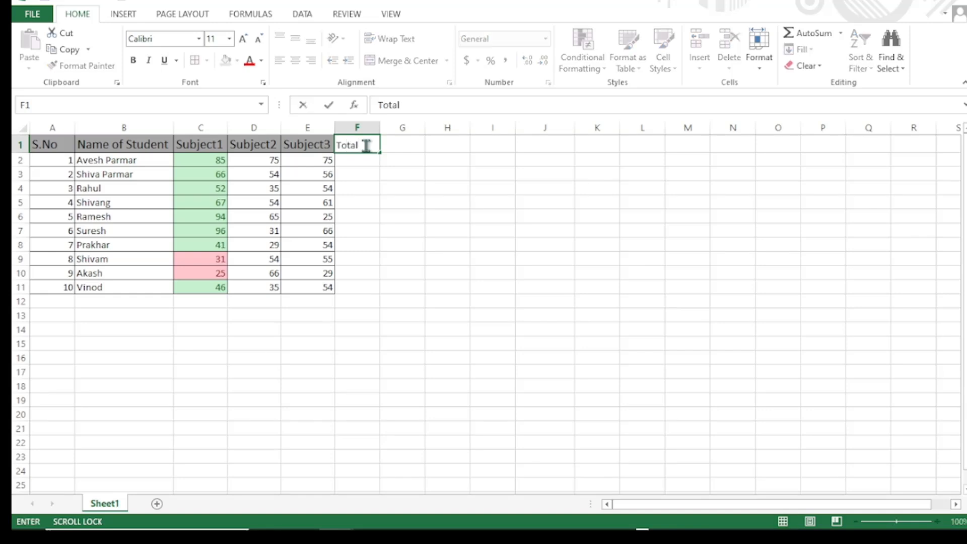
left_click(378, 188)
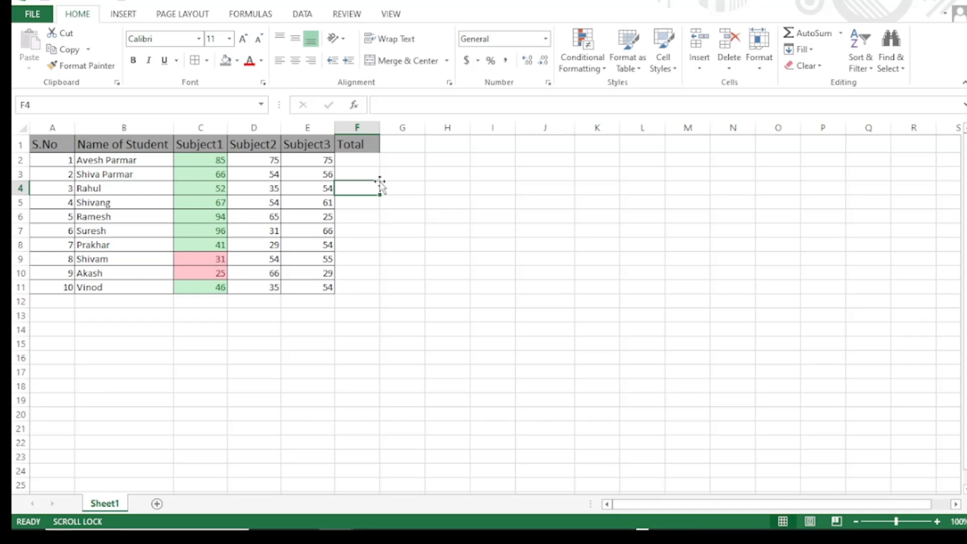
Enter the formula =C2+D2+E2 in F2 to total the first student's three subject marks
left_click(356, 158)
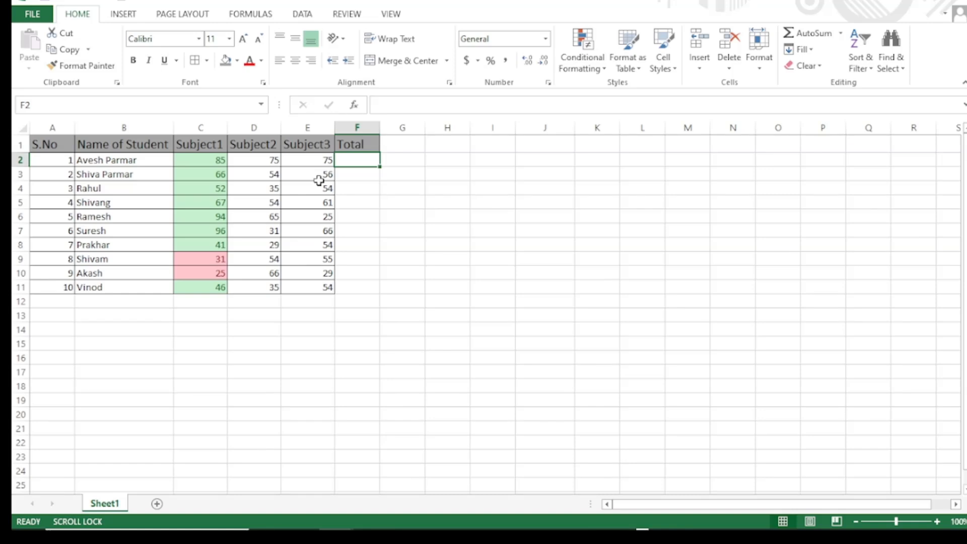
left_click(384, 201)
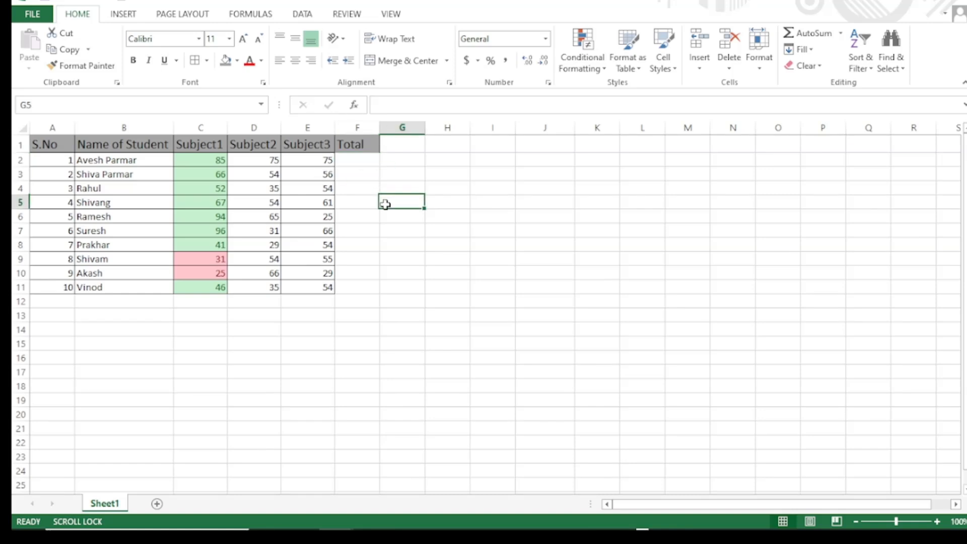
left_click(361, 158)
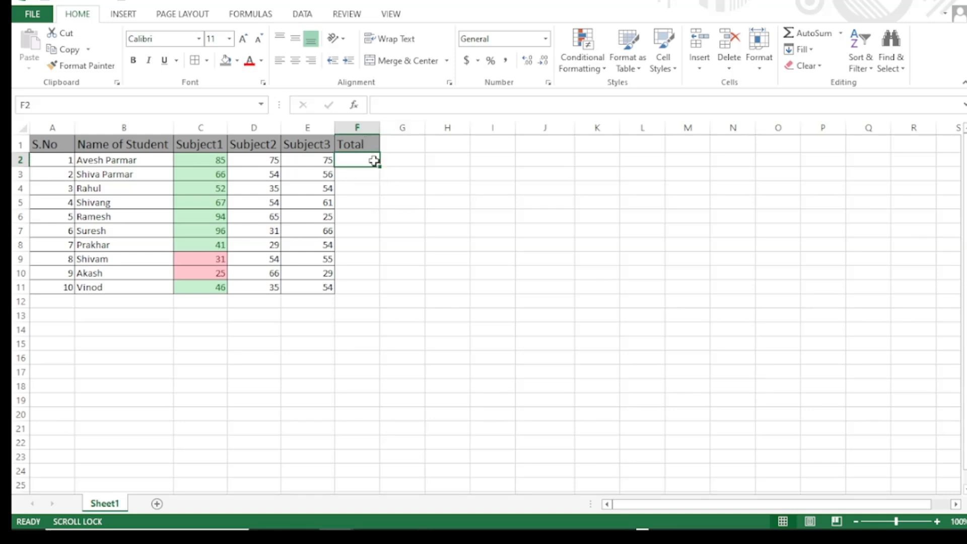
left_click(394, 101)
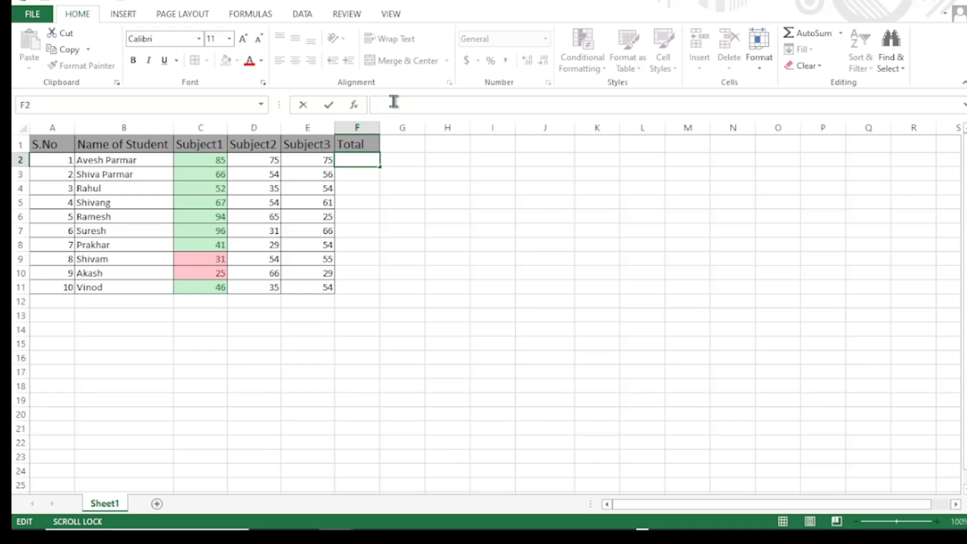
type("=")
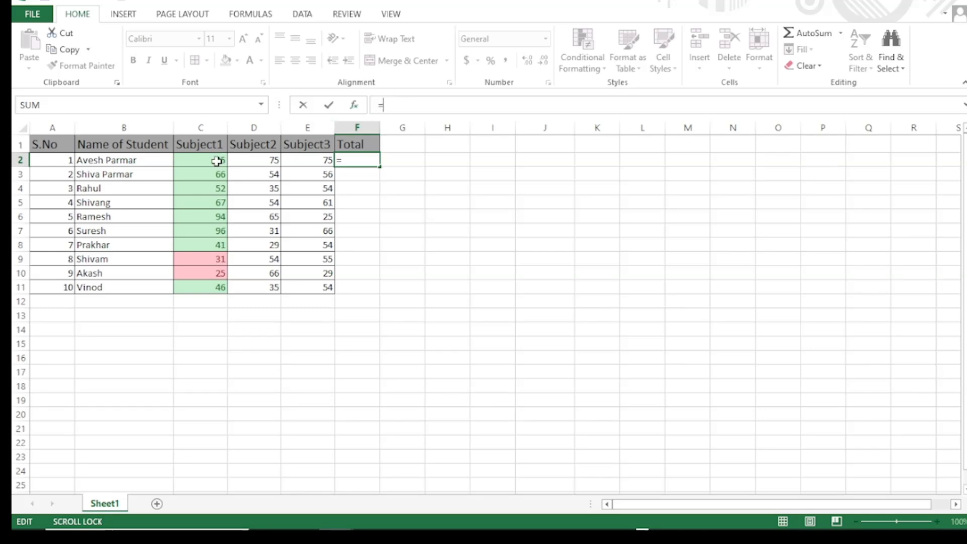
left_click(215, 161)
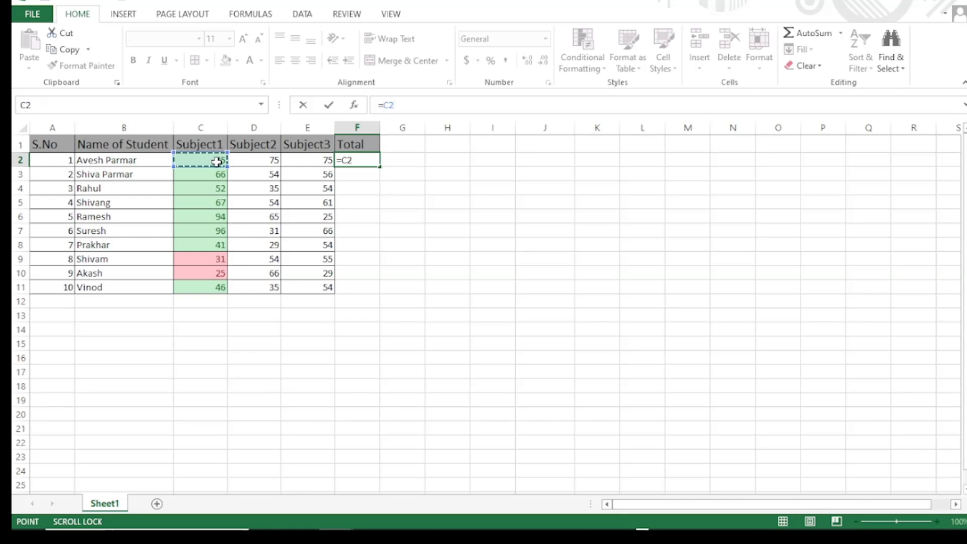
type("+")
left_click(260, 161)
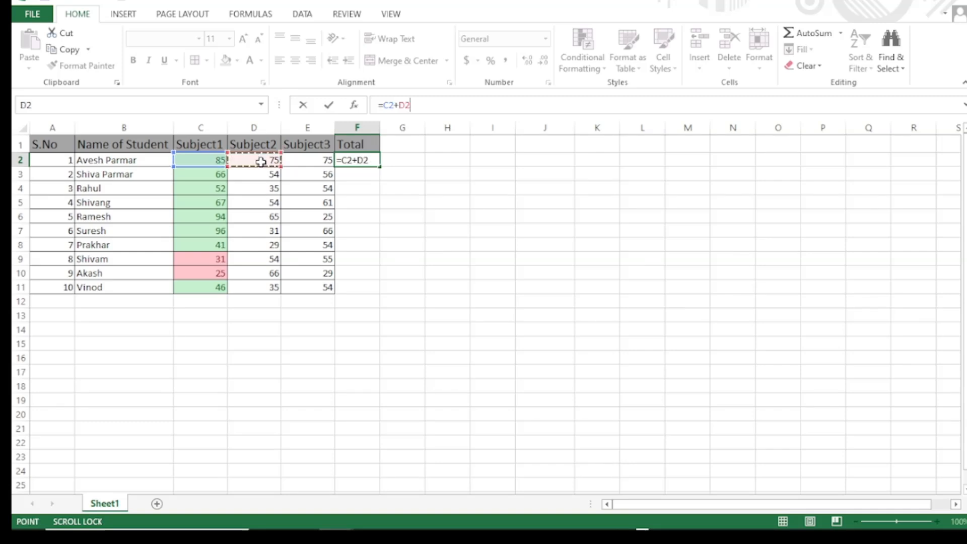
type("+")
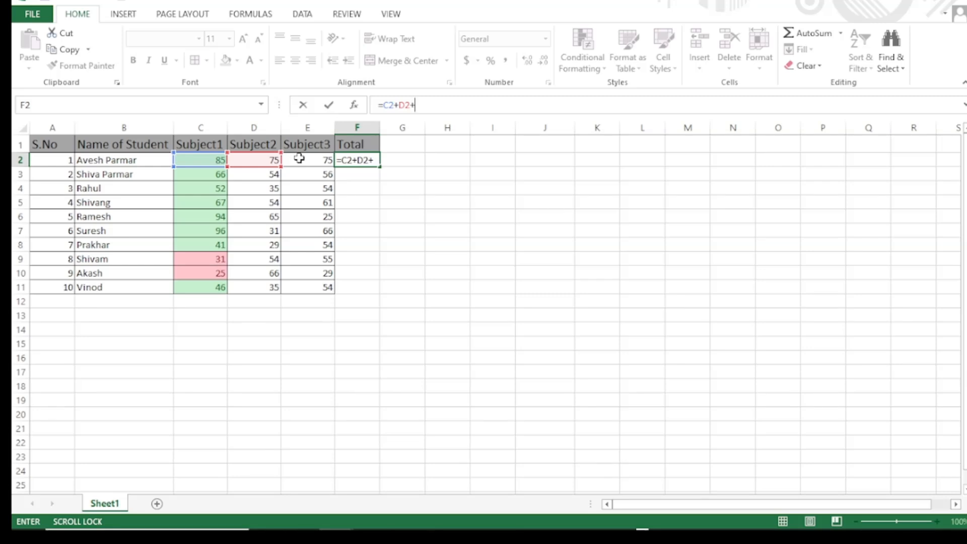
left_click(299, 159)
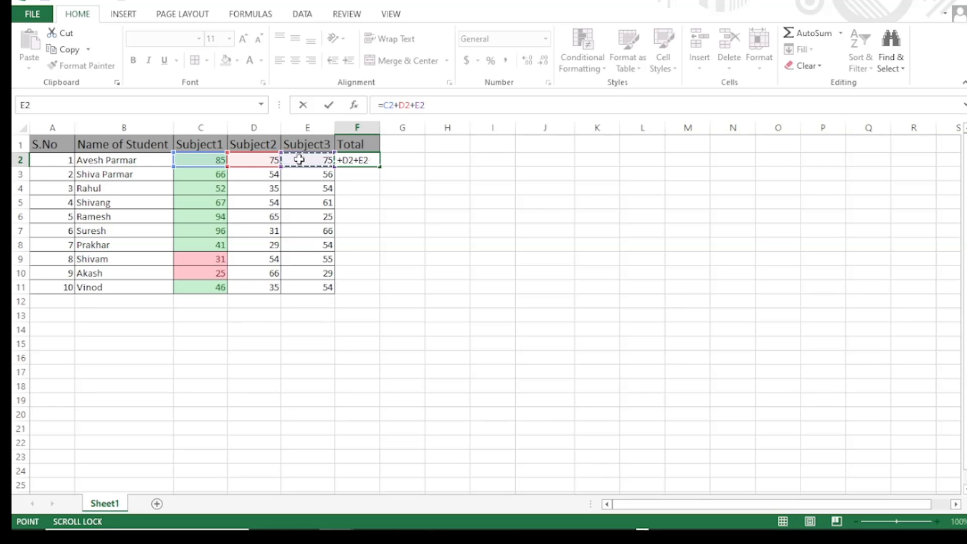
key("Return")
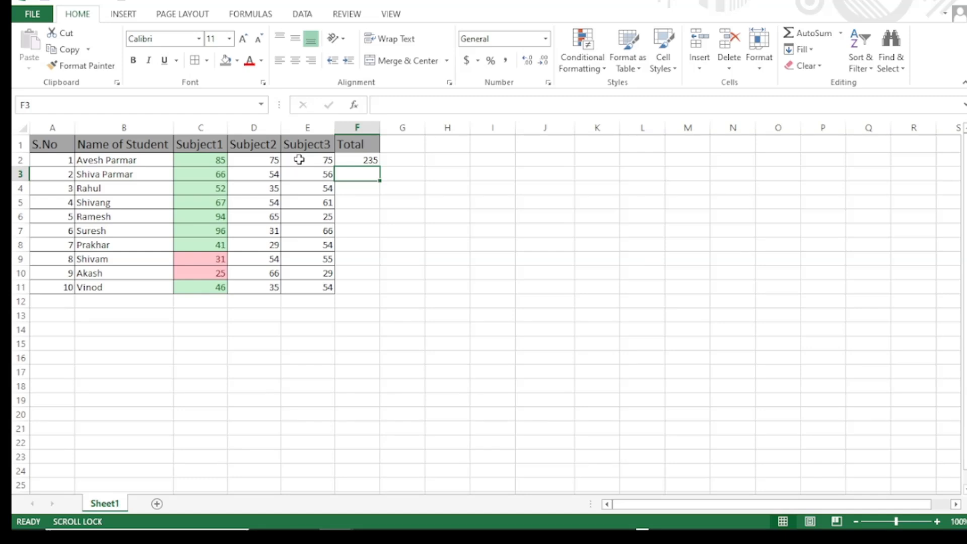
Fill the Total formula from F2 down through F11 for the remaining students
left_click(367, 159)
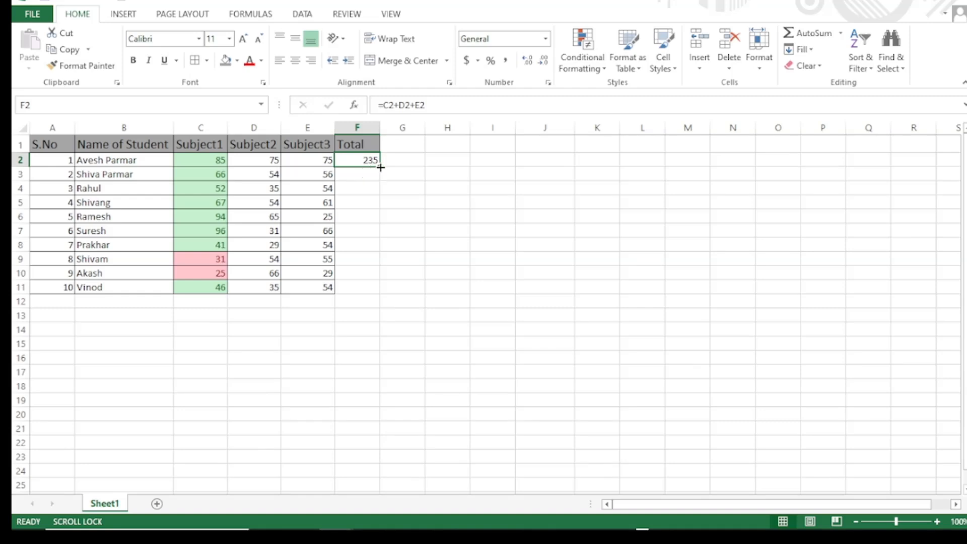
left_click_drag(381, 167, 369, 290)
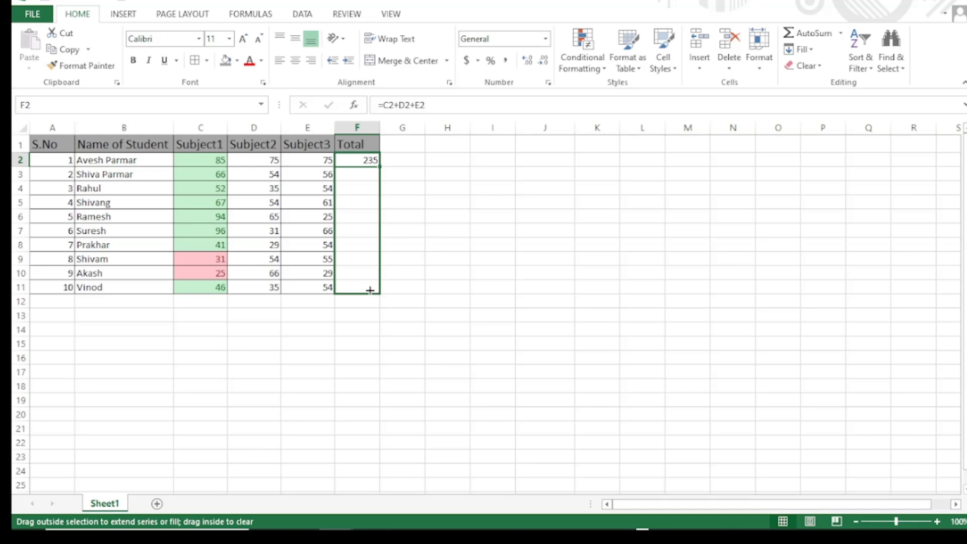
left_click_drag(370, 290, 370, 289)
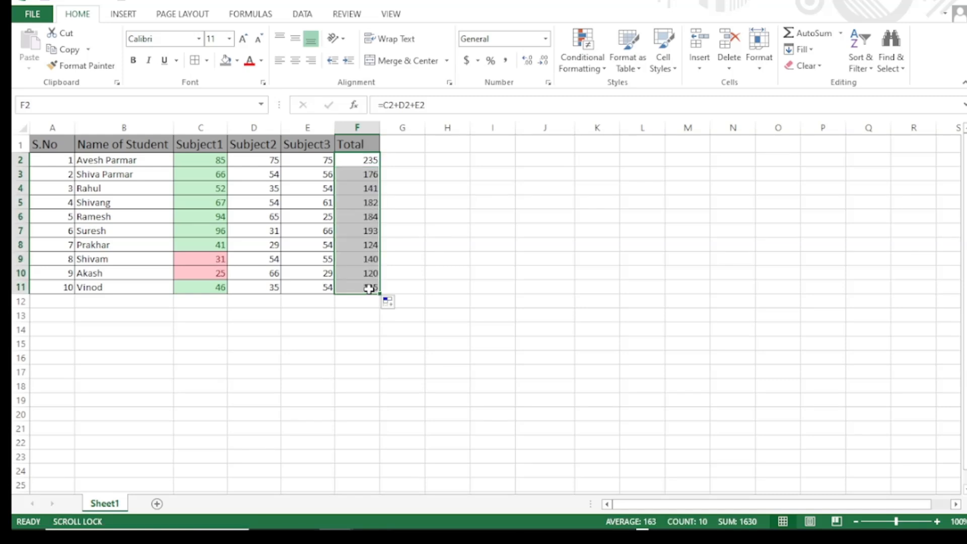
left_click(479, 235)
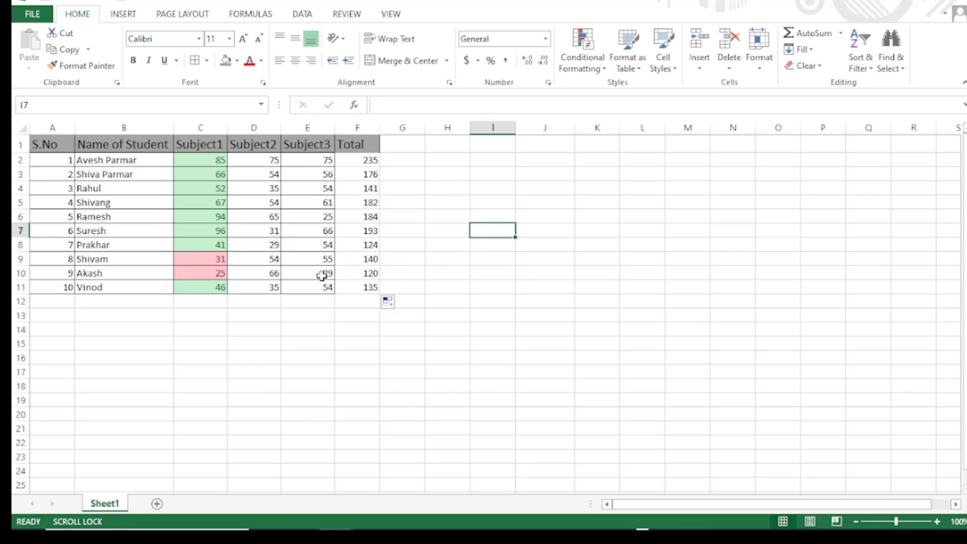
left_click(343, 327)
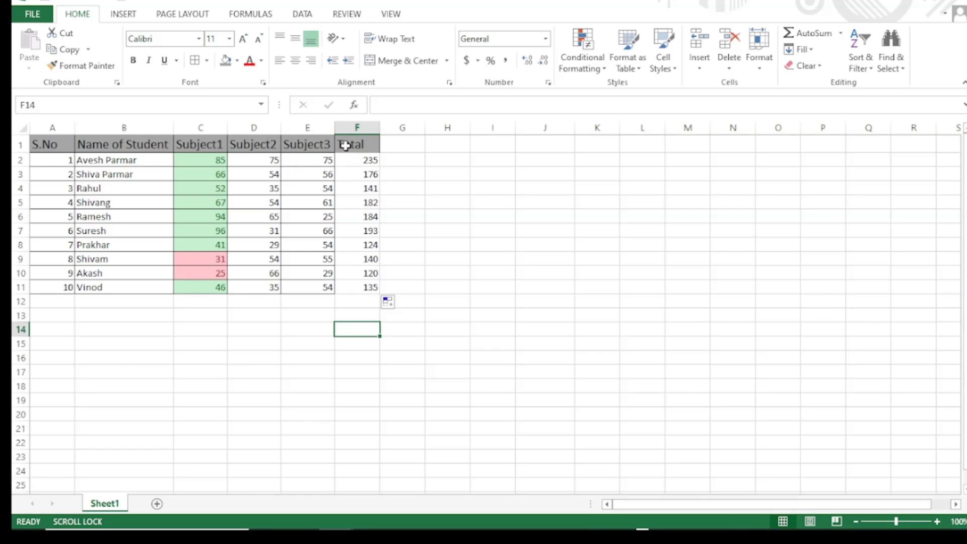
Apply all borders to the Total column in F1:F11, including its header
left_click_drag(346, 143, 369, 294)
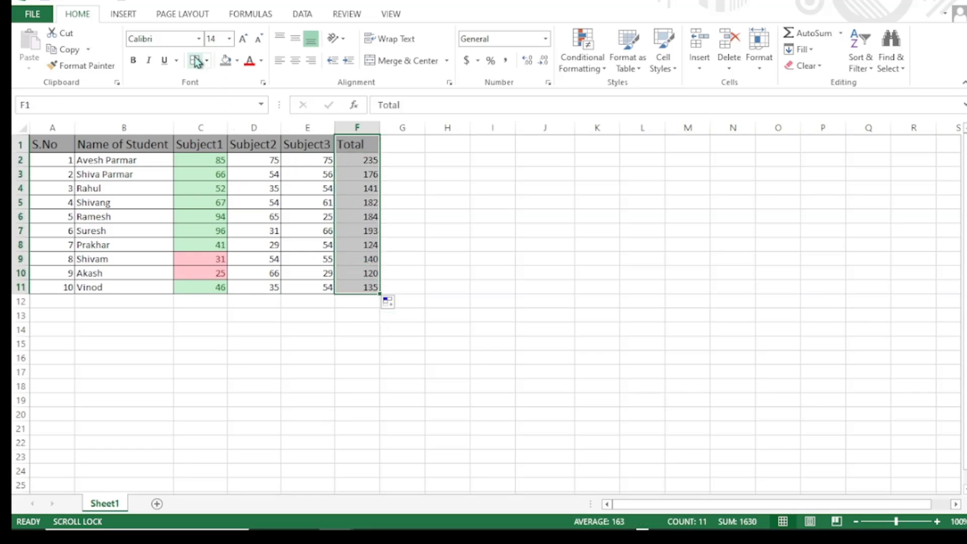
left_click(434, 230)
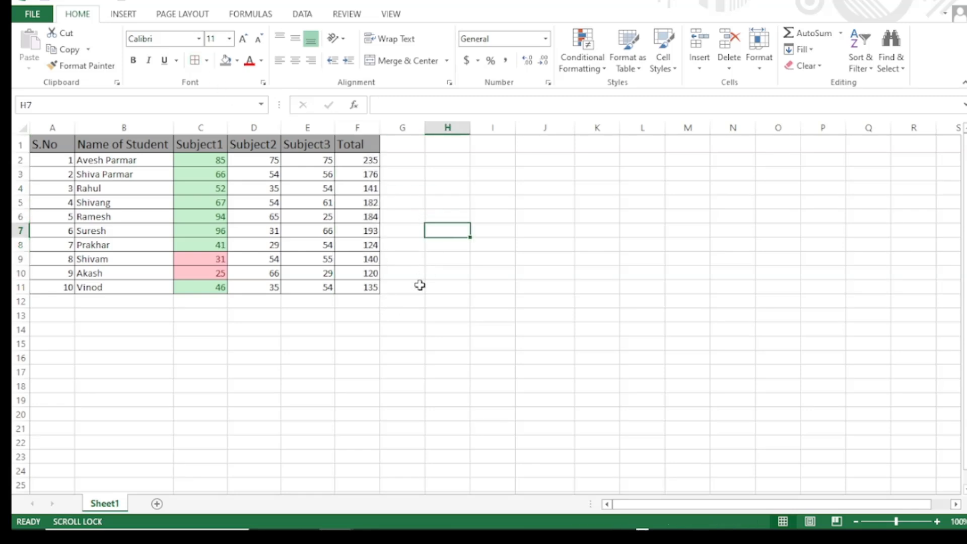
left_click(395, 330)
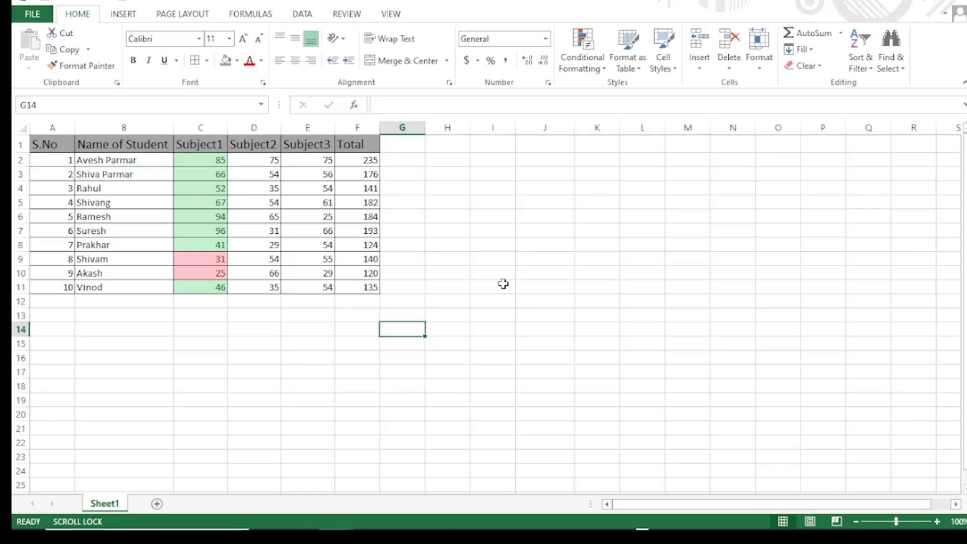
left_click(458, 264)
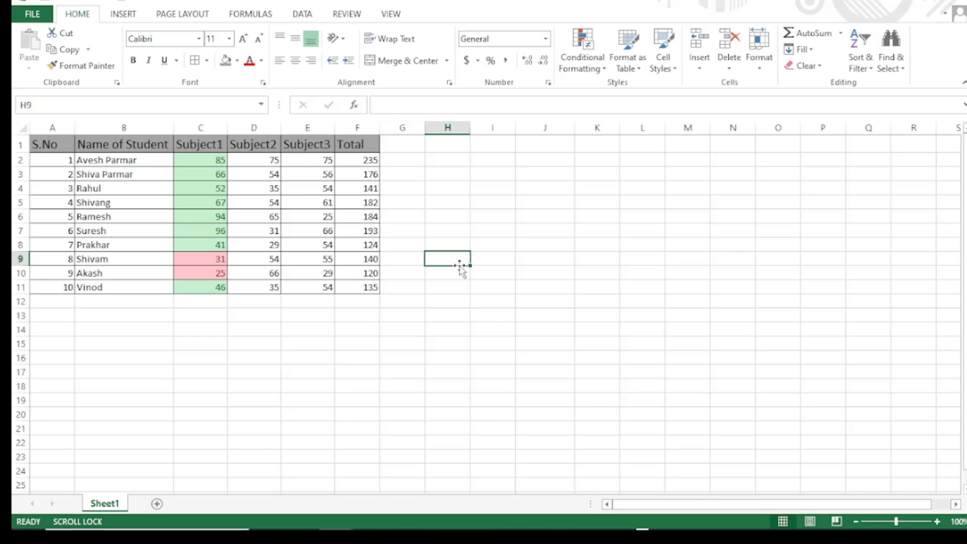
left_click(603, 75)
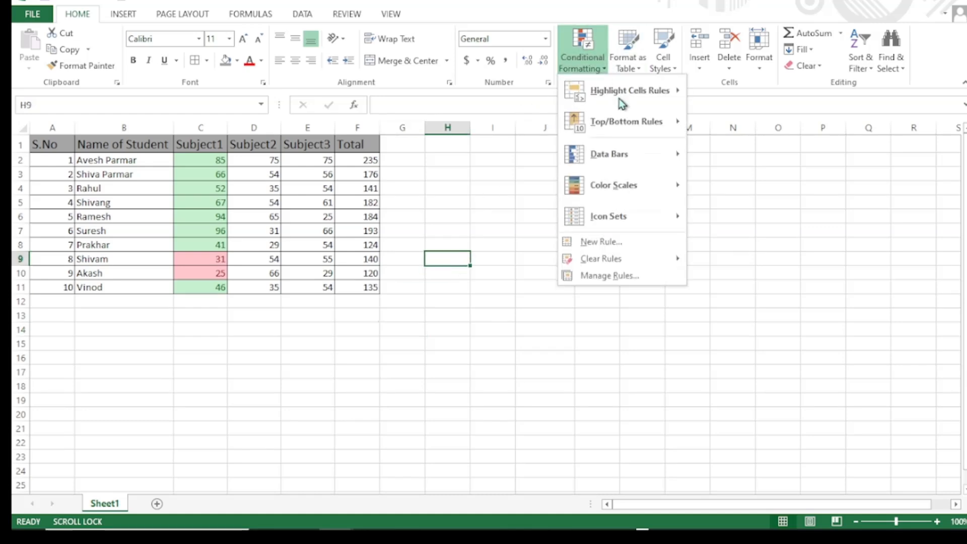
mouse_move(624, 216)
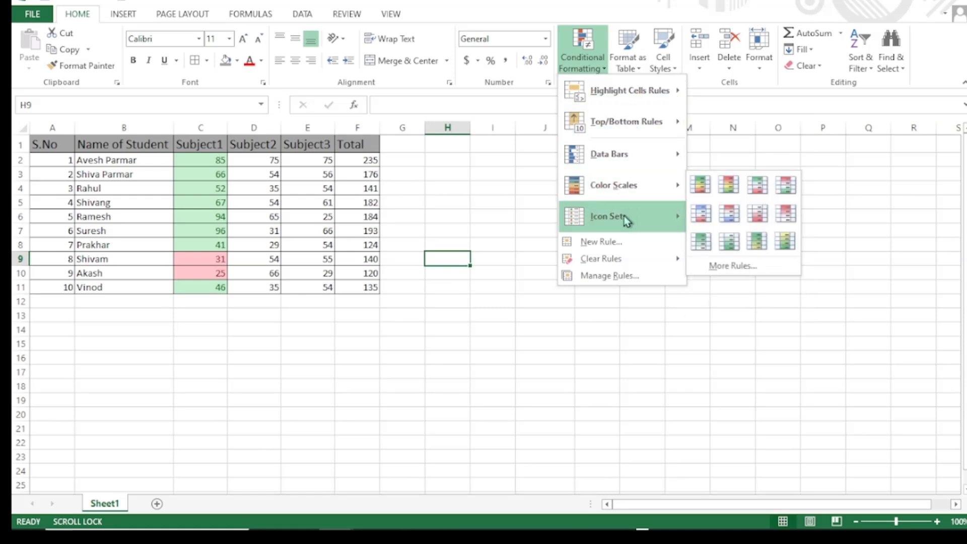
mouse_move(621, 101)
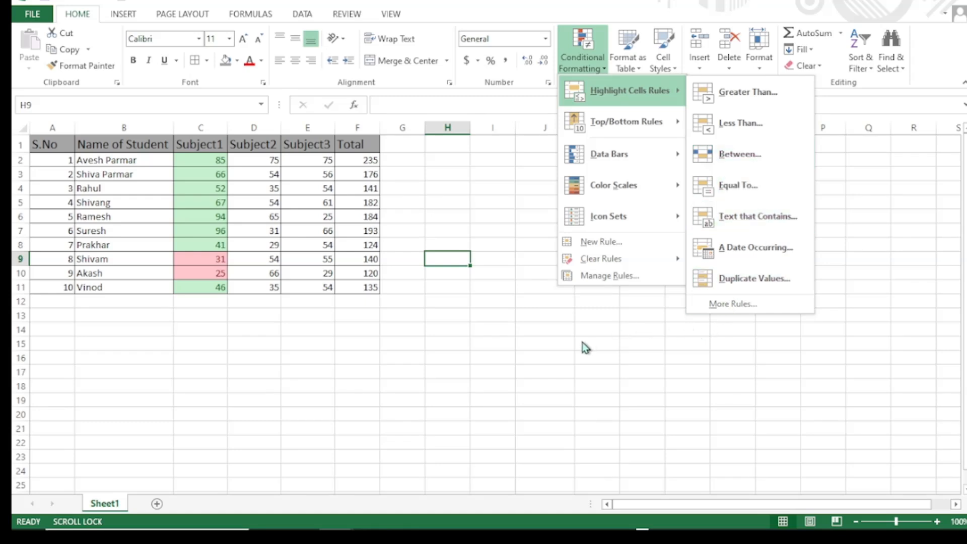
left_click(526, 347)
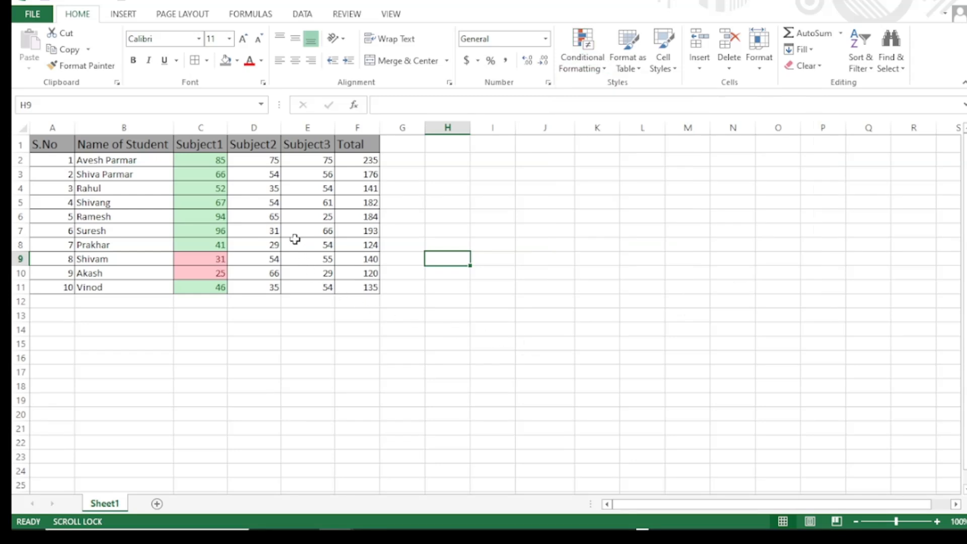
Start a Duplicate Values highlighting rule for the Subject2 marks in D2:D11 and choose Custom Format for the duplicates
left_click_drag(268, 154, 272, 280)
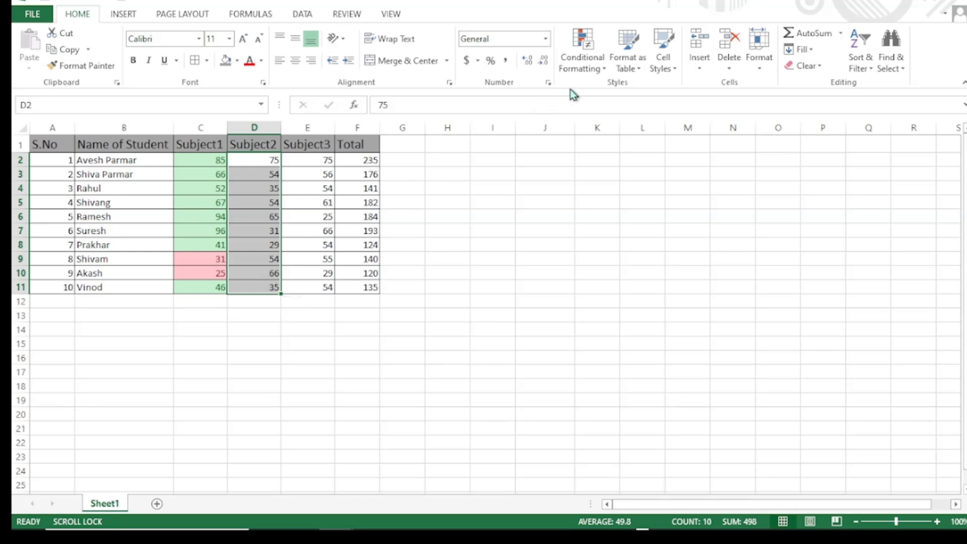
left_click(604, 74)
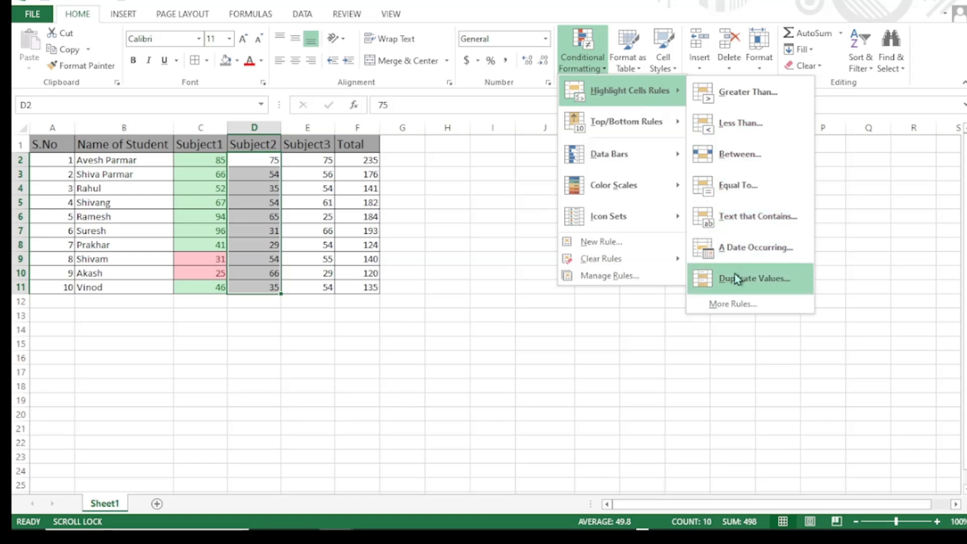
left_click(737, 278)
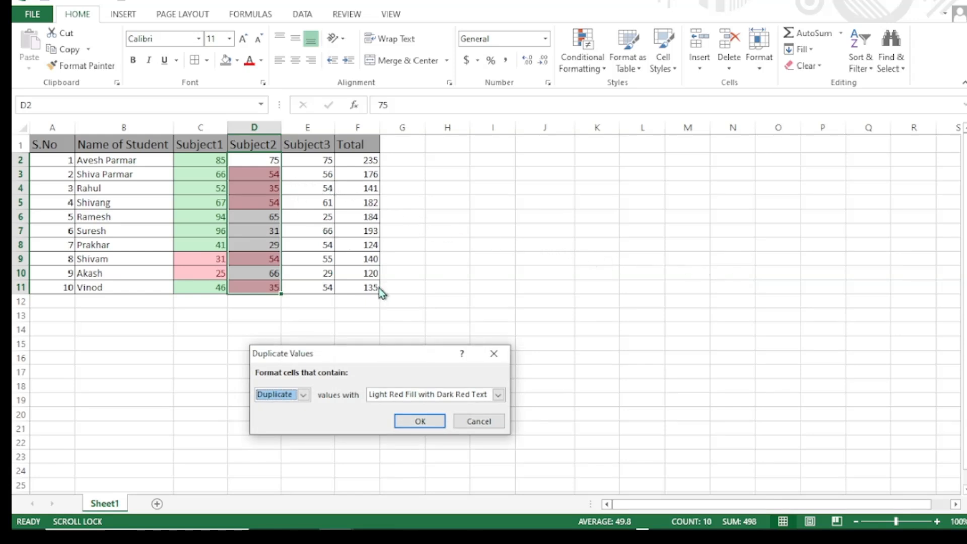
left_click(446, 395)
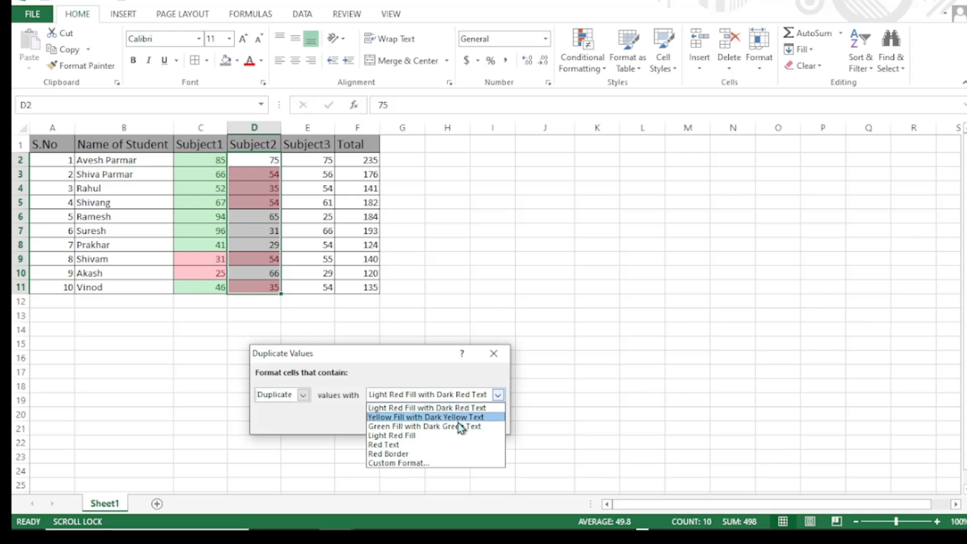
left_click(410, 464)
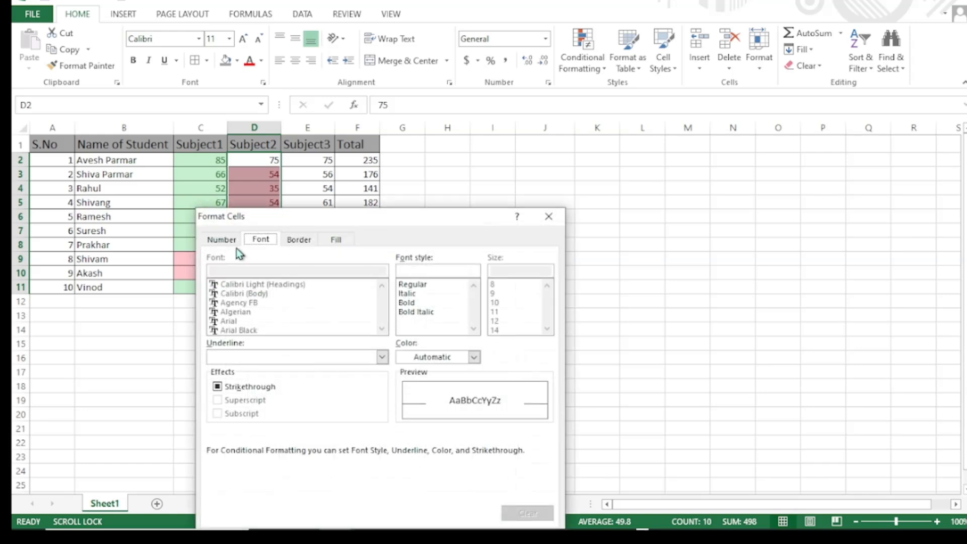
Set the background fill of the duplicate values' custom format to yellow and accept the format
left_click(348, 241)
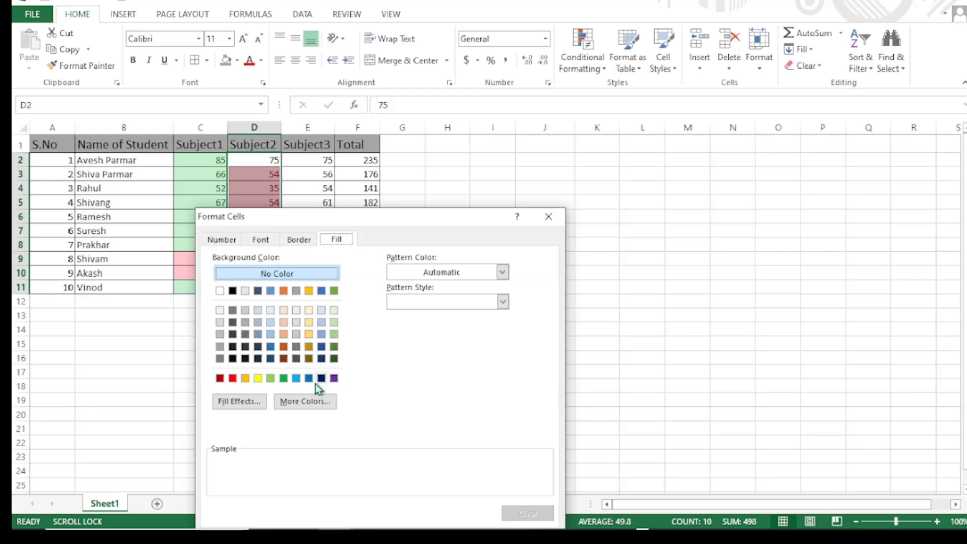
left_click(256, 380)
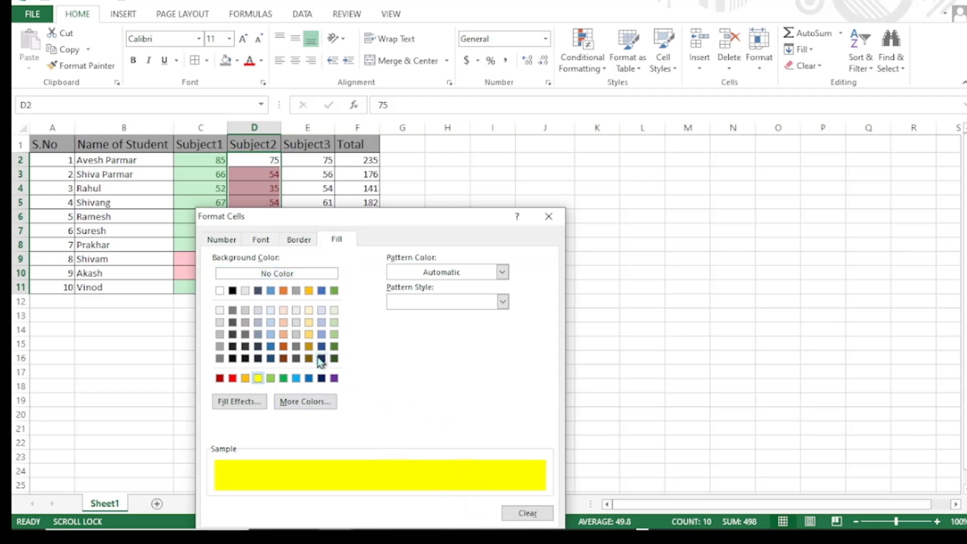
left_click(257, 242)
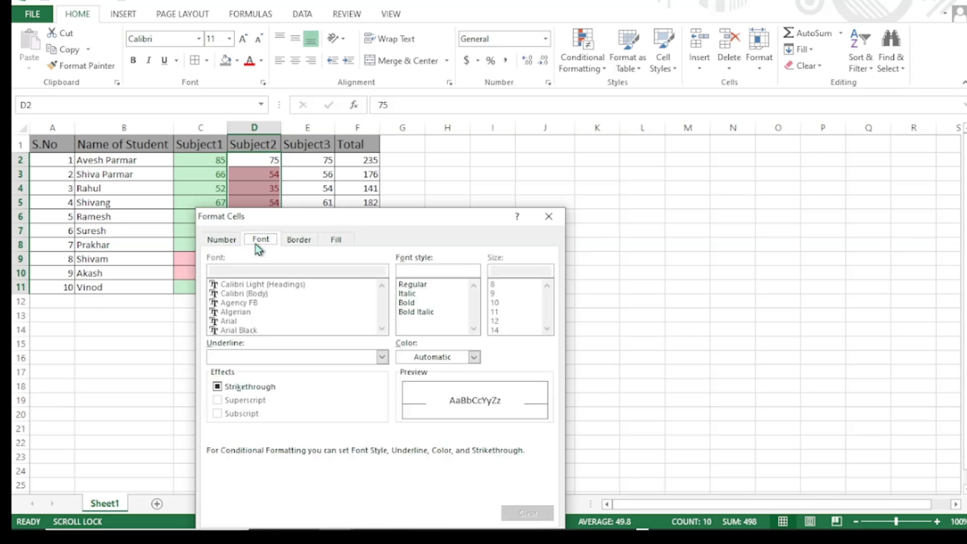
left_click(225, 243)
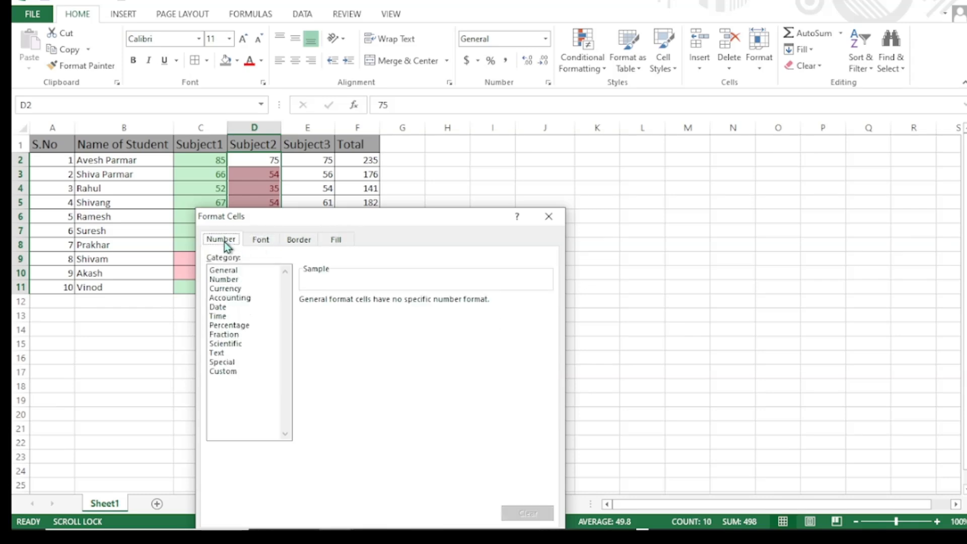
left_click(299, 241)
left_click(329, 244)
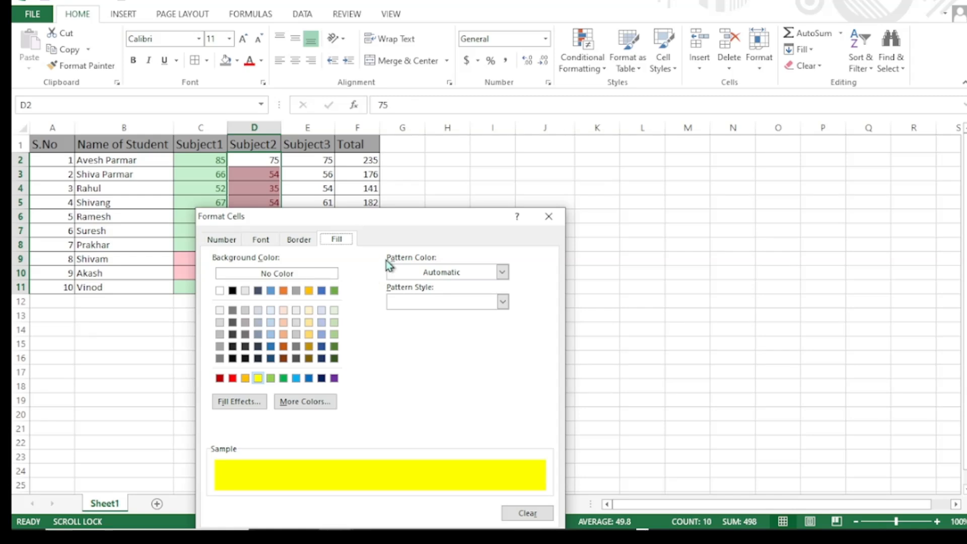
left_click_drag(406, 218, 508, 150)
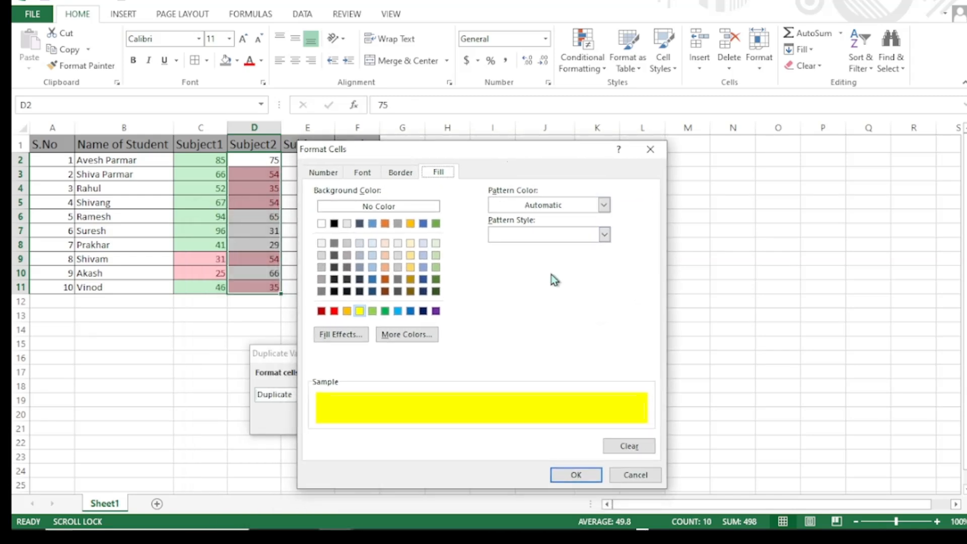
left_click(576, 475)
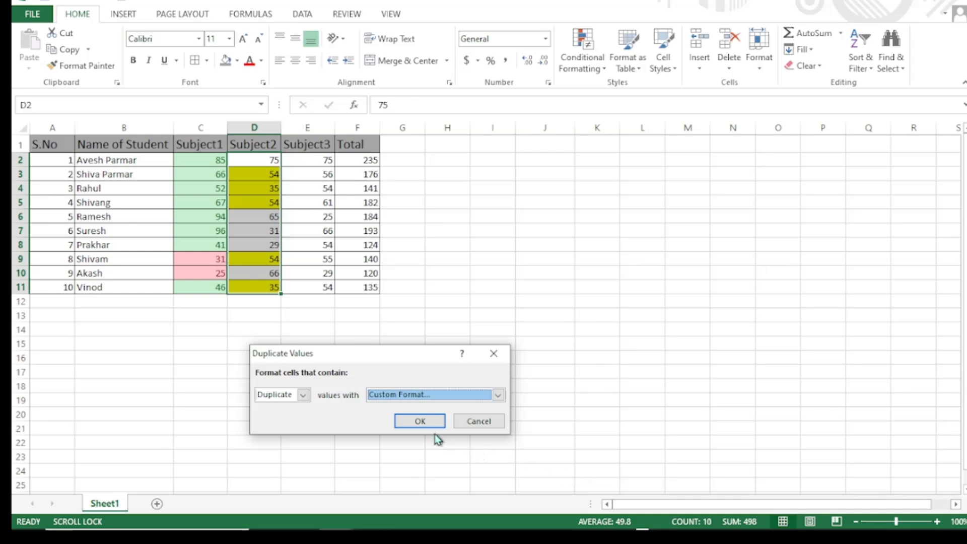
Apply the Duplicate Values rule with its custom format to the Subject2 marks and deselect the range
left_click(420, 422)
left_click(363, 386)
left_click(367, 408)
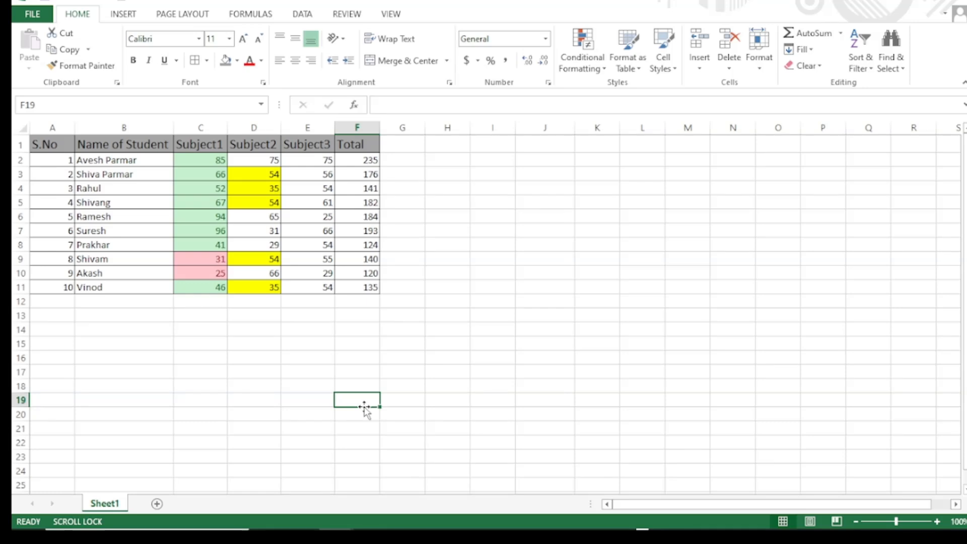
Examine the highlighted duplicate marks in the Subject2 column, comparing D3 with D9 and D4 with D11
left_click(262, 174)
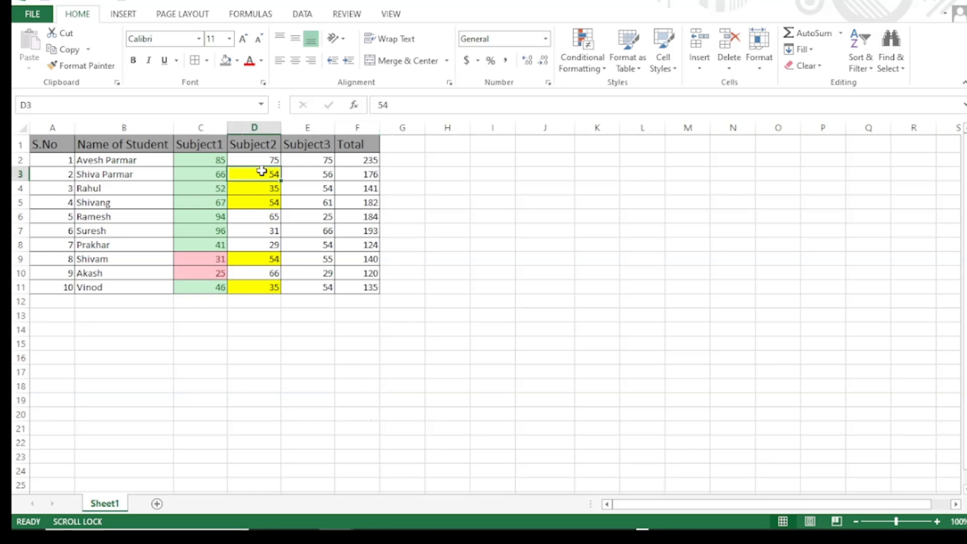
left_click_drag(262, 150, 257, 285)
left_click(264, 174)
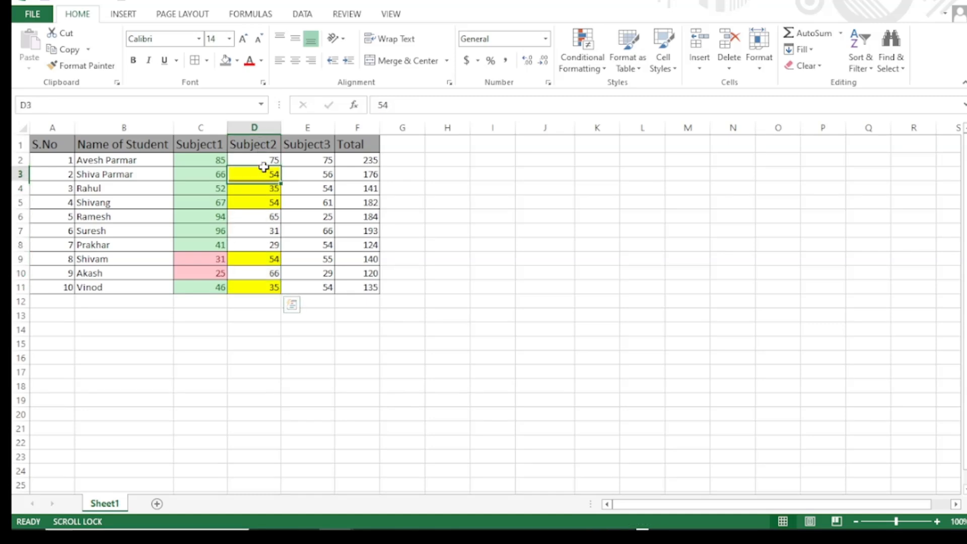
left_click(259, 262)
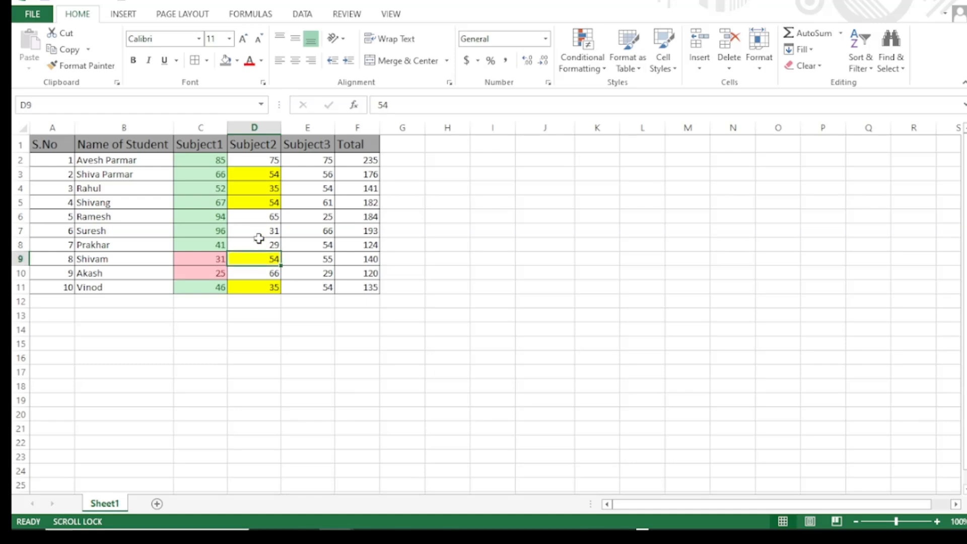
left_click(266, 190)
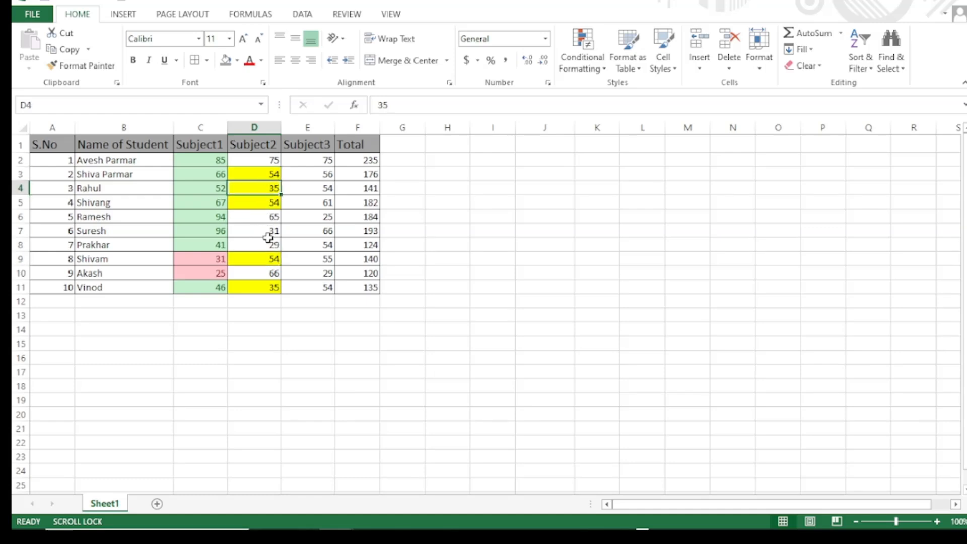
left_click(259, 287)
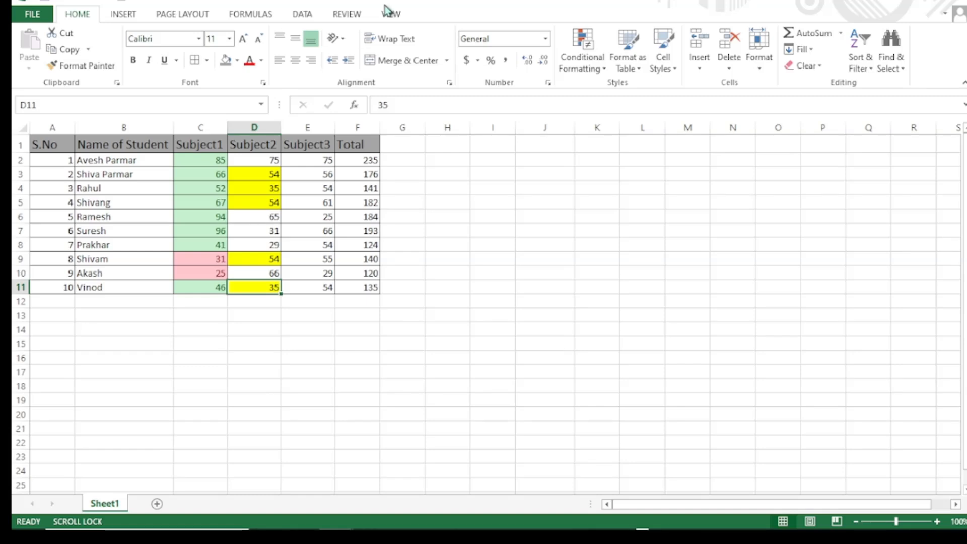
Bring up the Top/Bottom Rules choices of Conditional Formatting
left_click(578, 53)
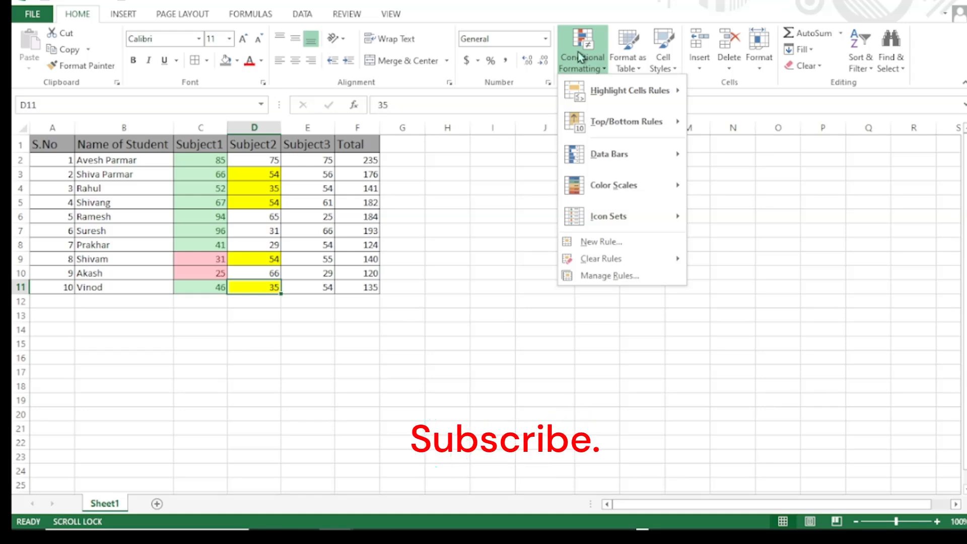
mouse_move(627, 139)
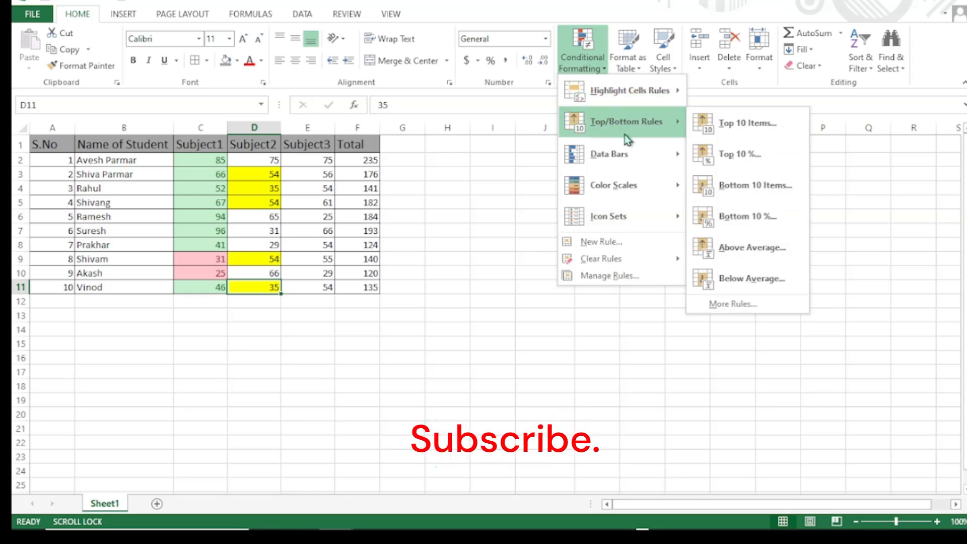